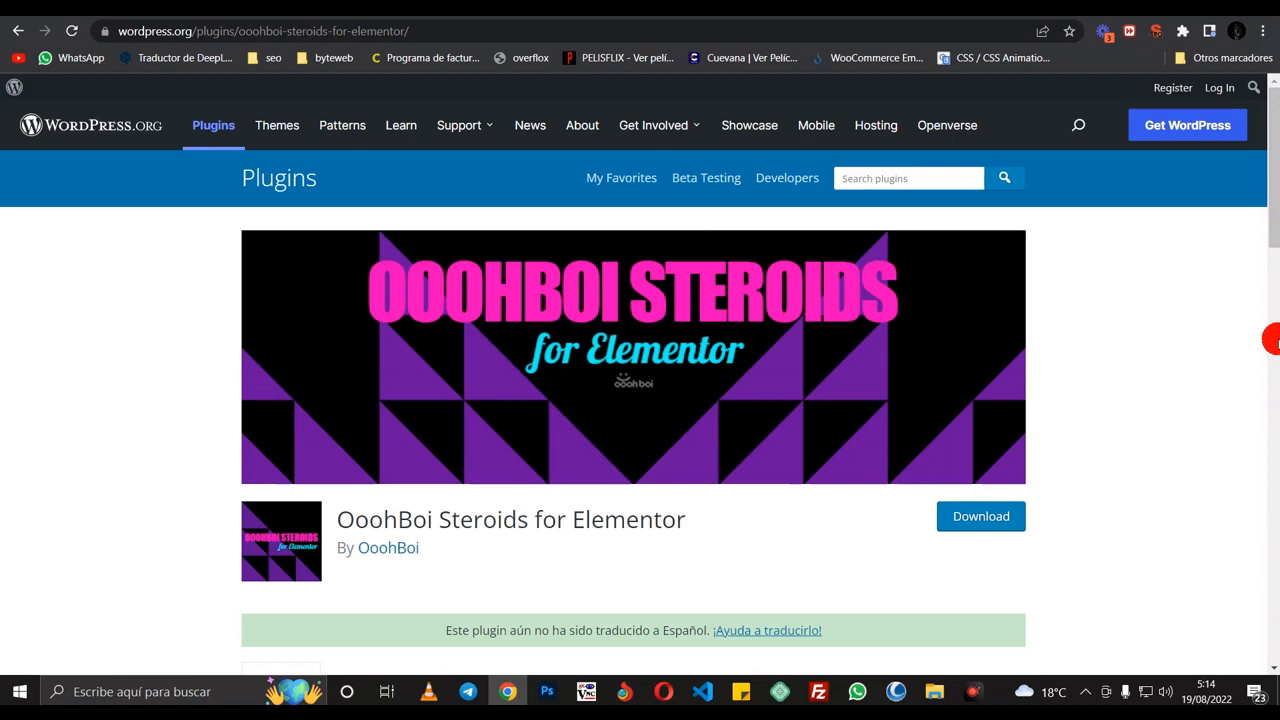
- Switch to the Elementor editor and add a row-direction container below the heading and text, with a second container nested inside it
left_click(770, 7)
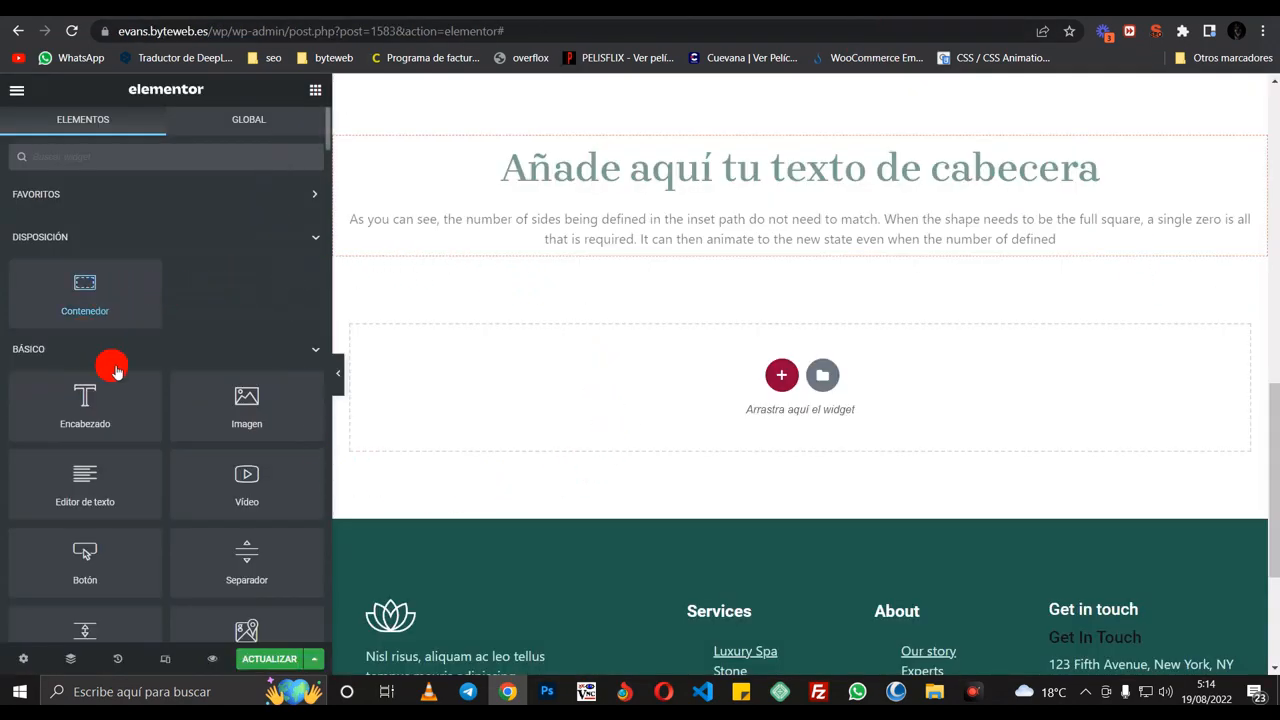
left_click(781, 375)
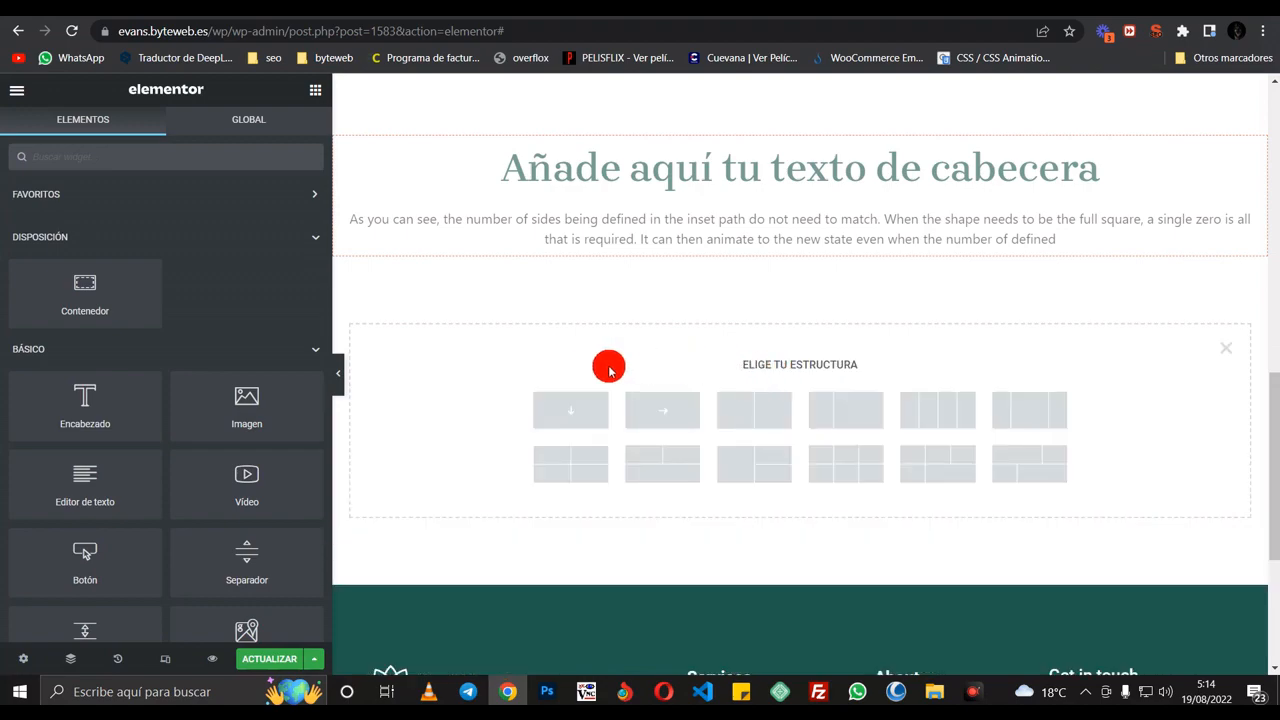
left_click(668, 410)
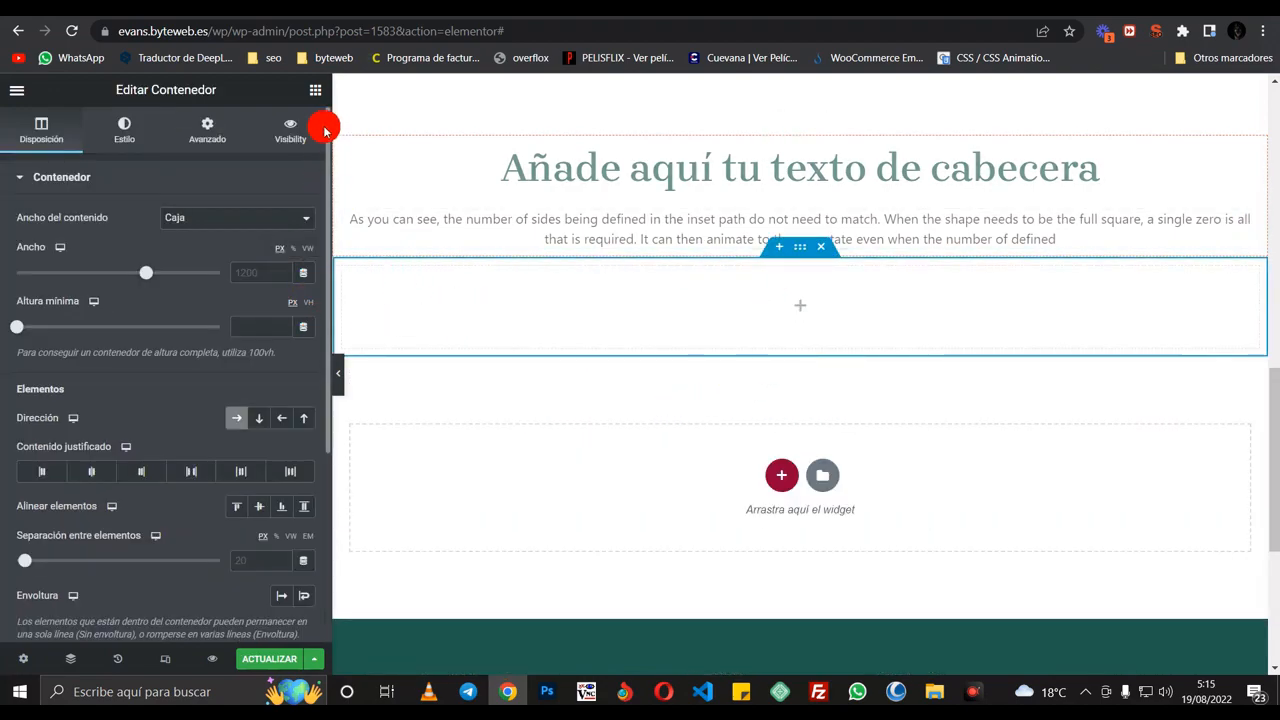
left_click(318, 95)
left_click_drag(96, 288, 430, 298)
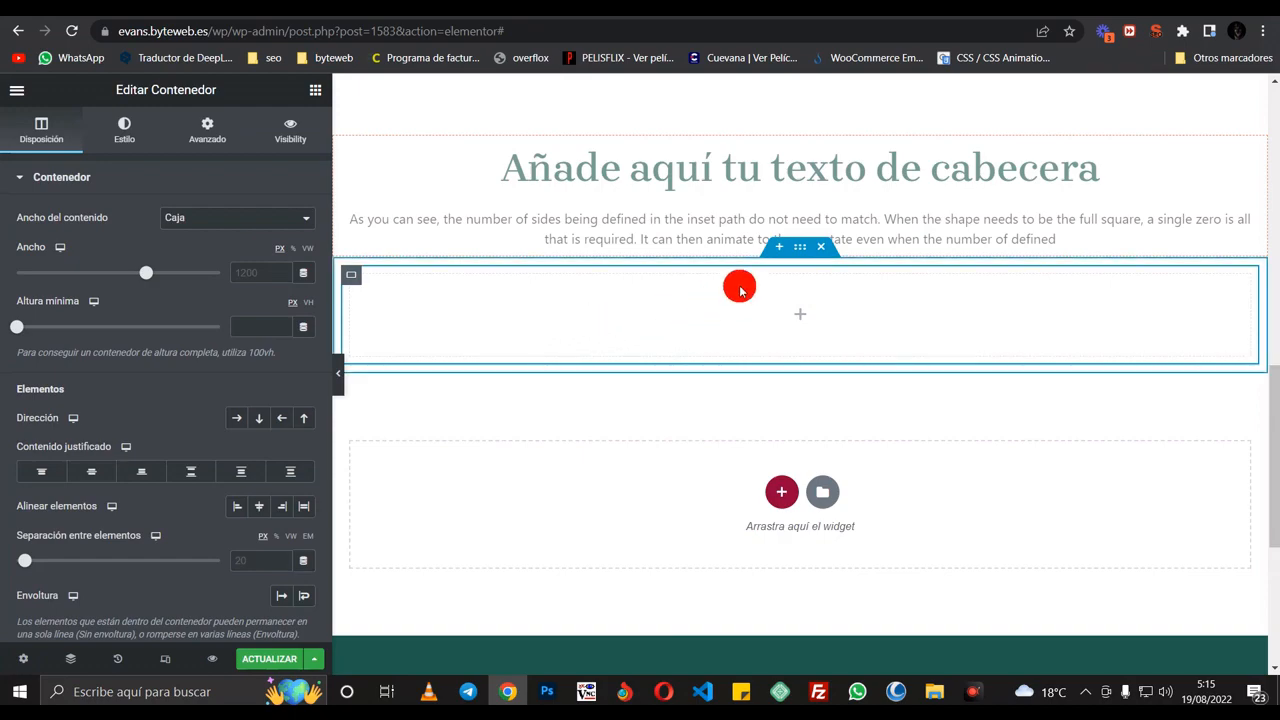
- Add an Image widget to the inner container and set it to the pink-background photo of dogs and cats, 3715733.jpg
left_click(315, 90)
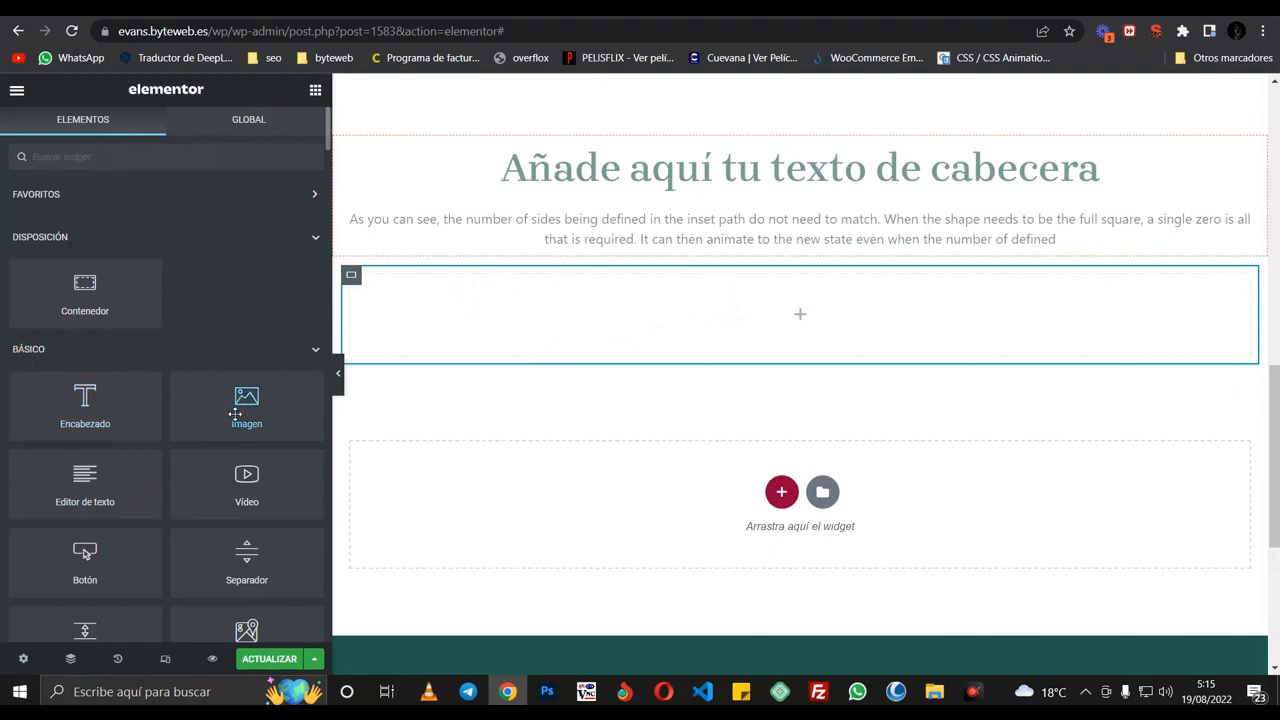
left_click_drag(228, 408, 463, 369)
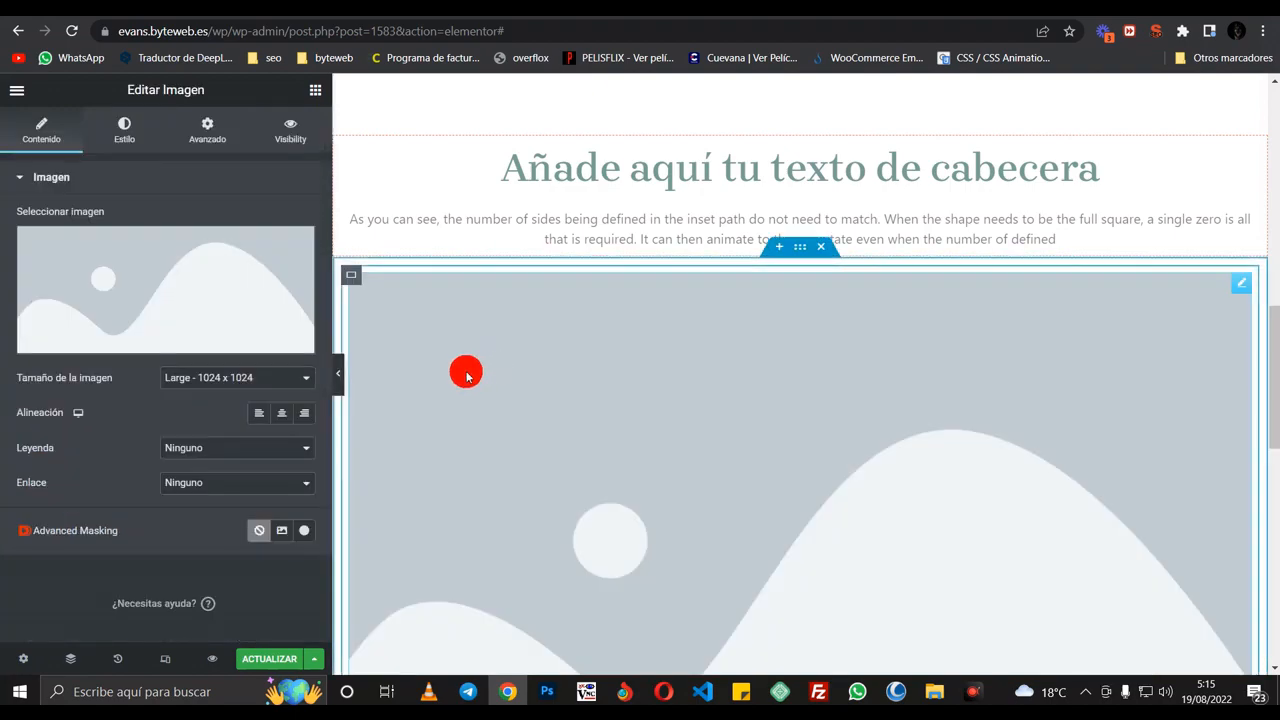
left_click(171, 277)
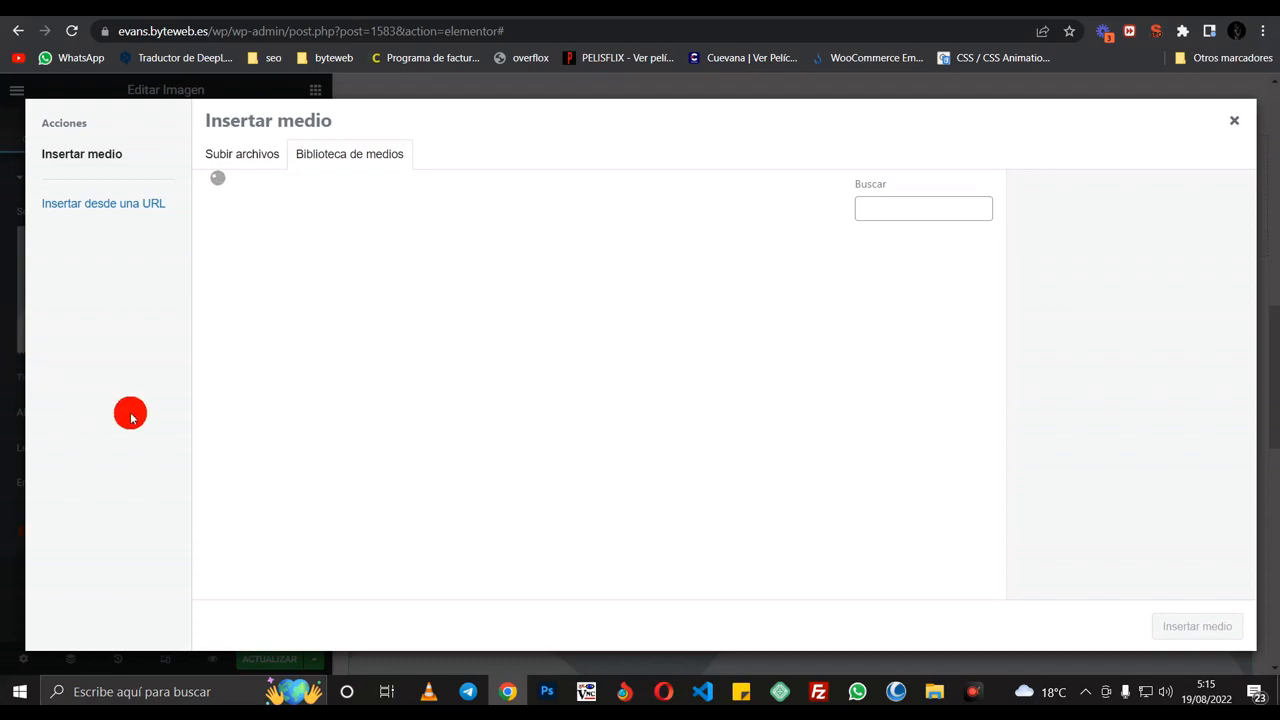
left_click(290, 287)
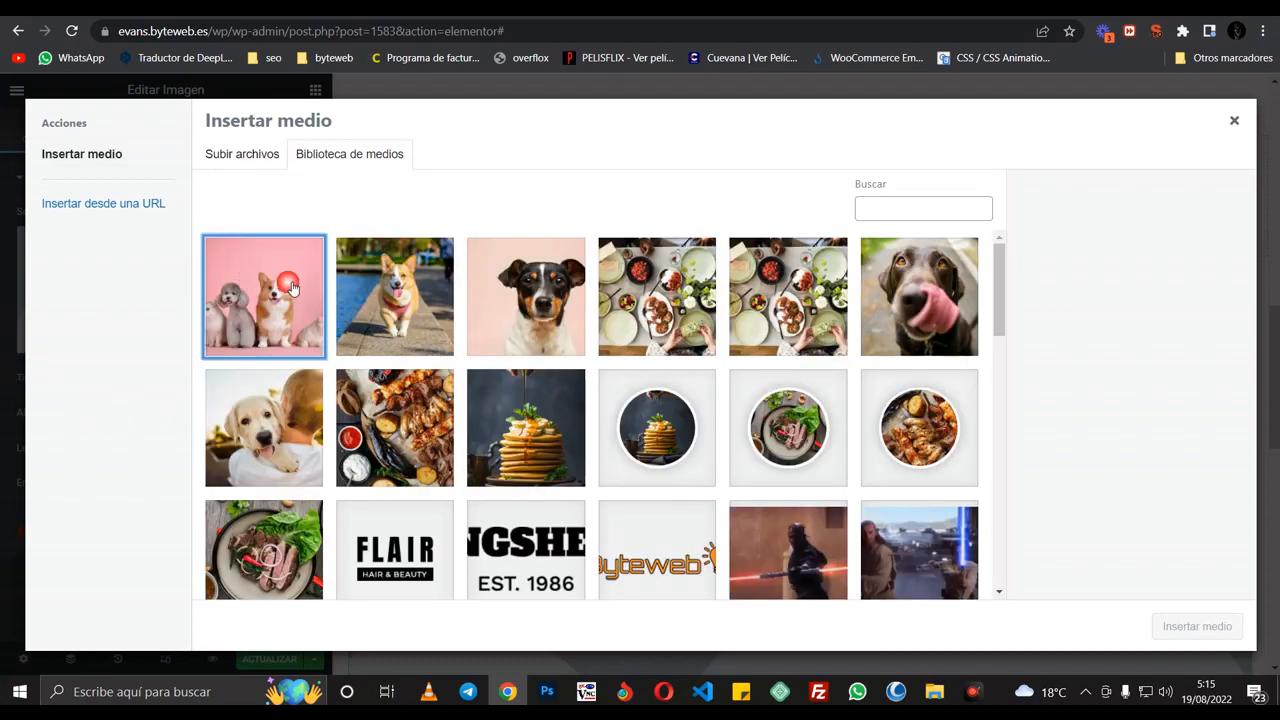
left_click(1165, 623)
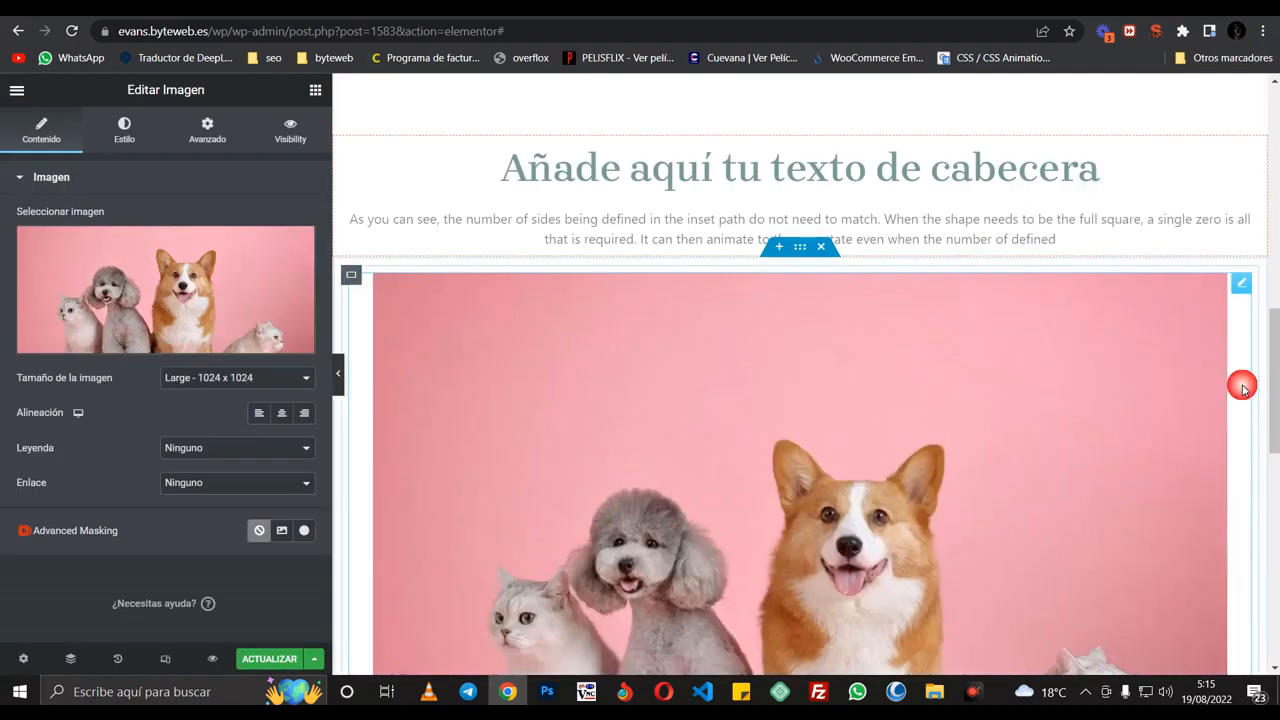
- Add a heading beneath the image, centre it and set its title to "Perros 1"
scroll(829, 386, "down", 3)
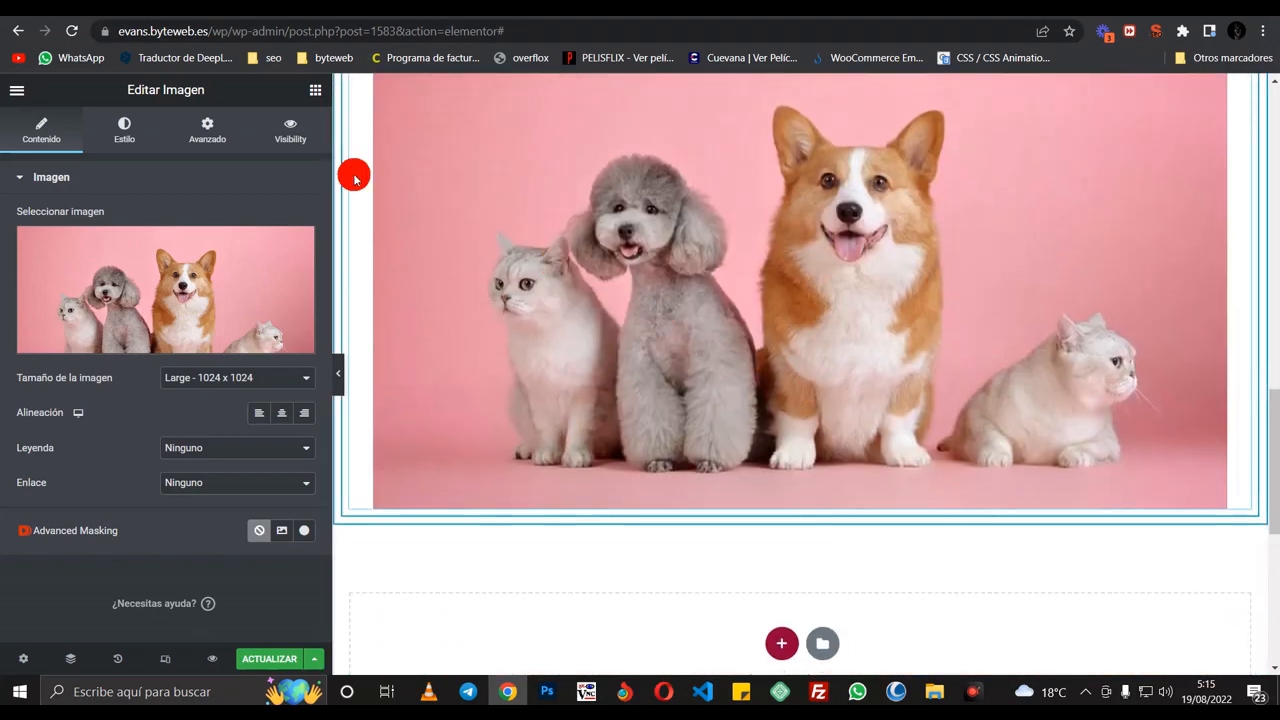
left_click(315, 90)
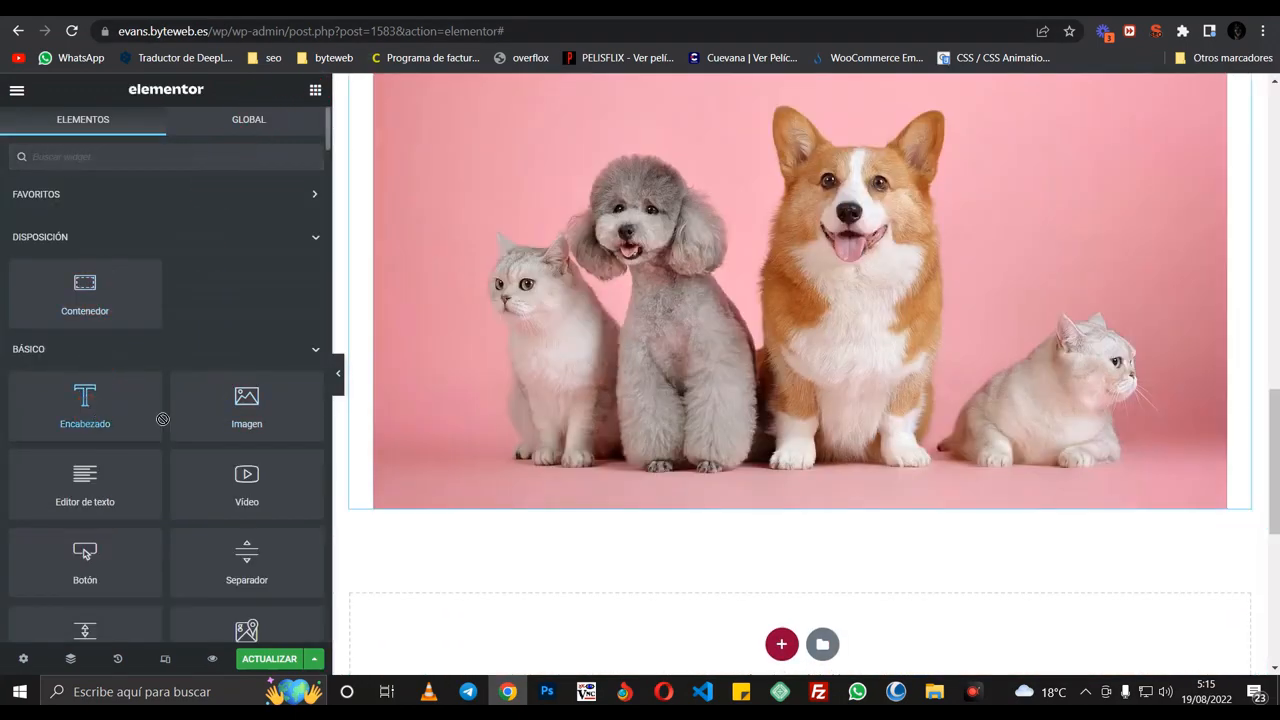
left_click_drag(162, 419, 614, 496)
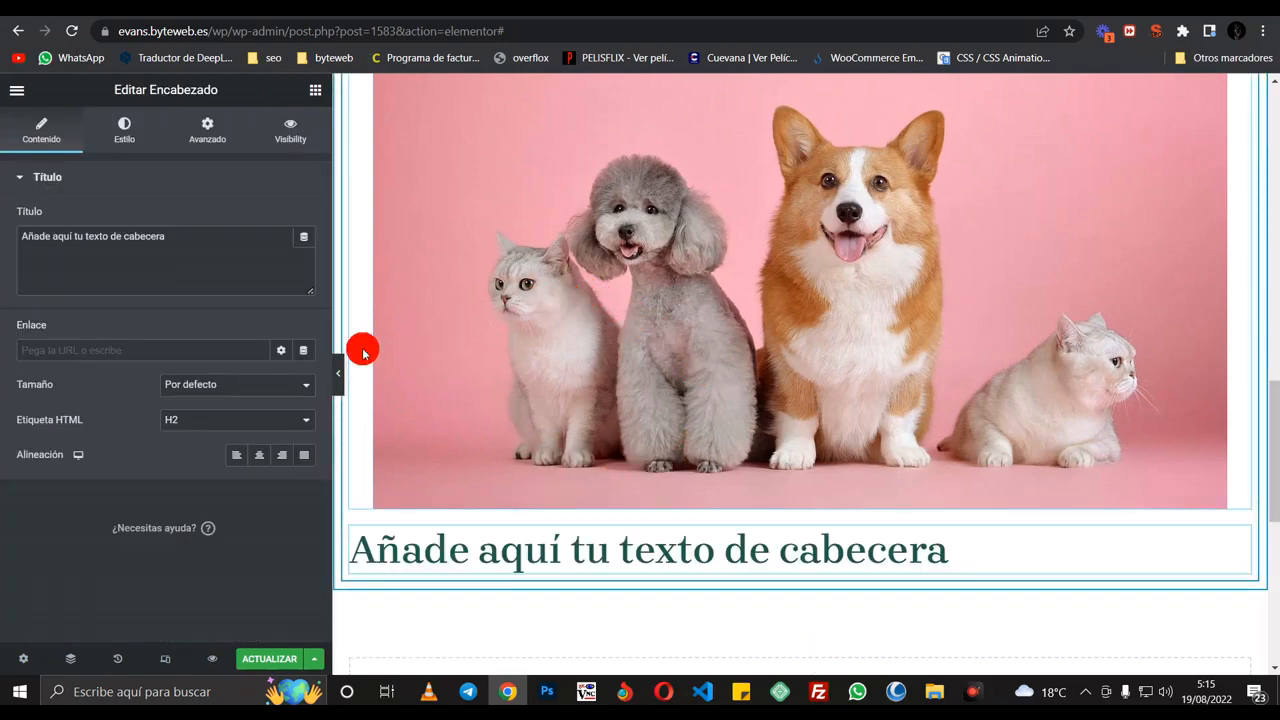
left_click(258, 455)
left_click_drag(170, 268, 7, 238)
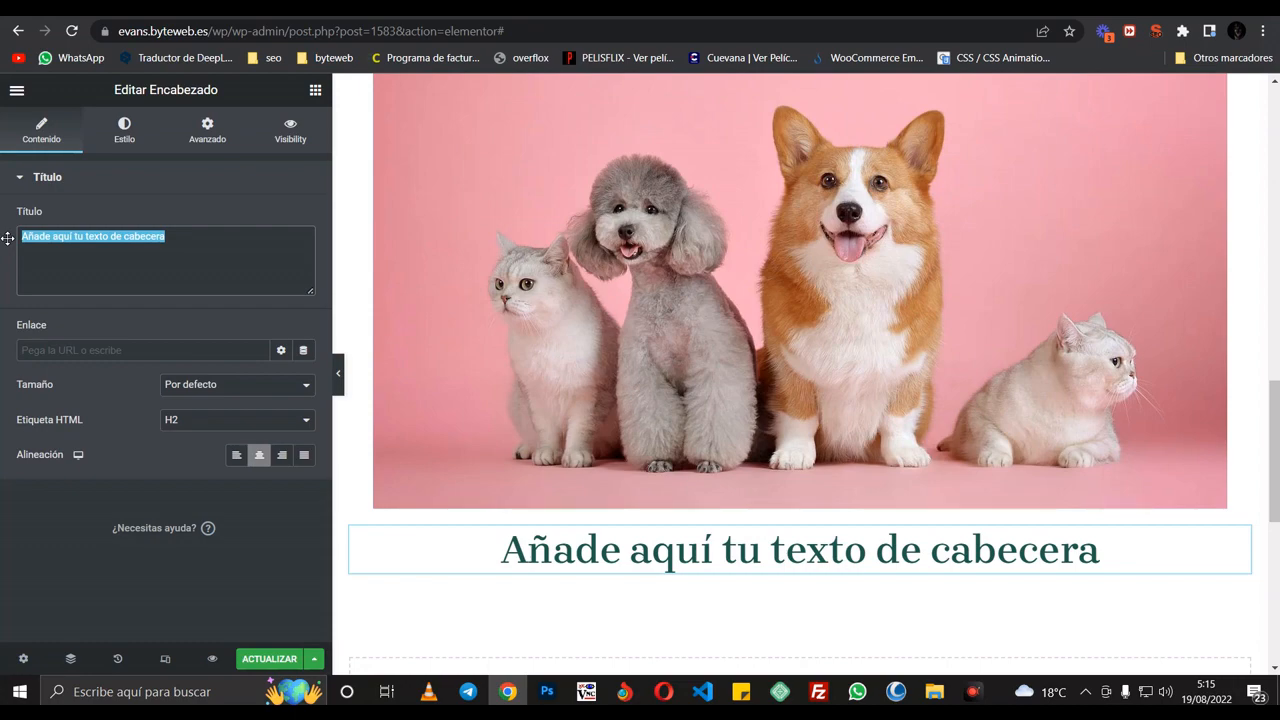
type("Perros 1")
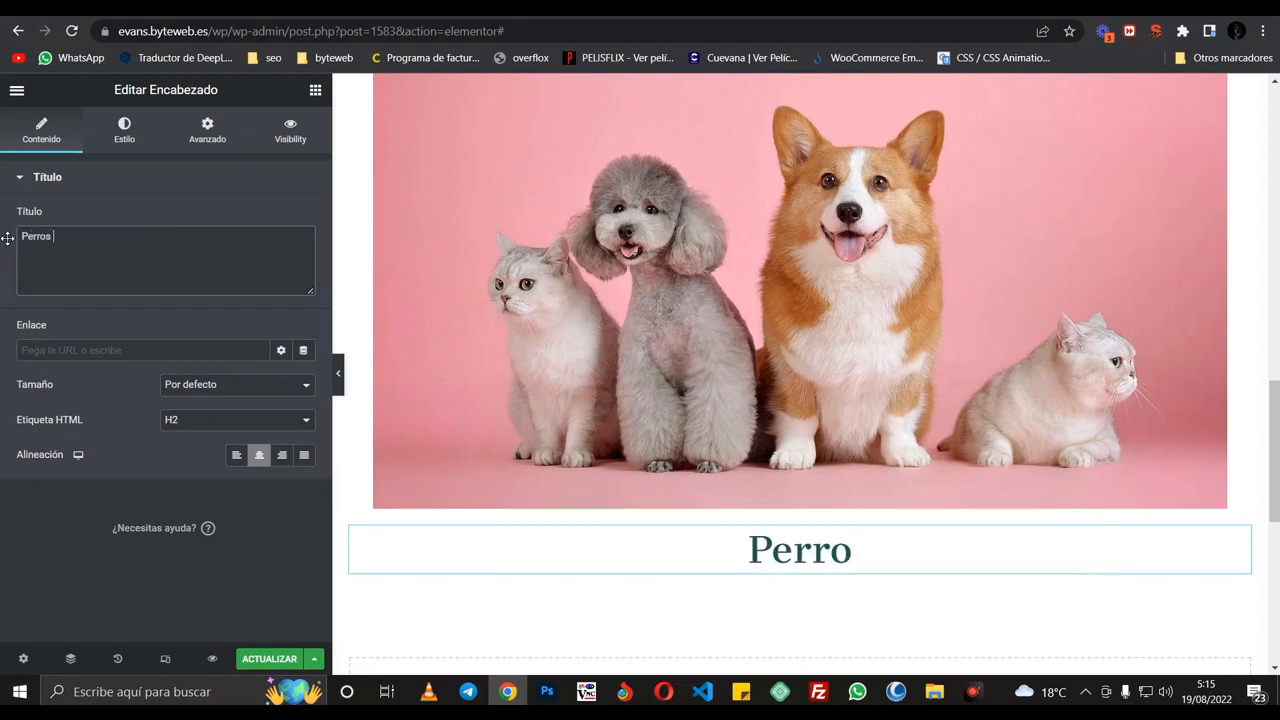
- Add a button under the "Perros 1" heading and centre it
left_click(318, 90)
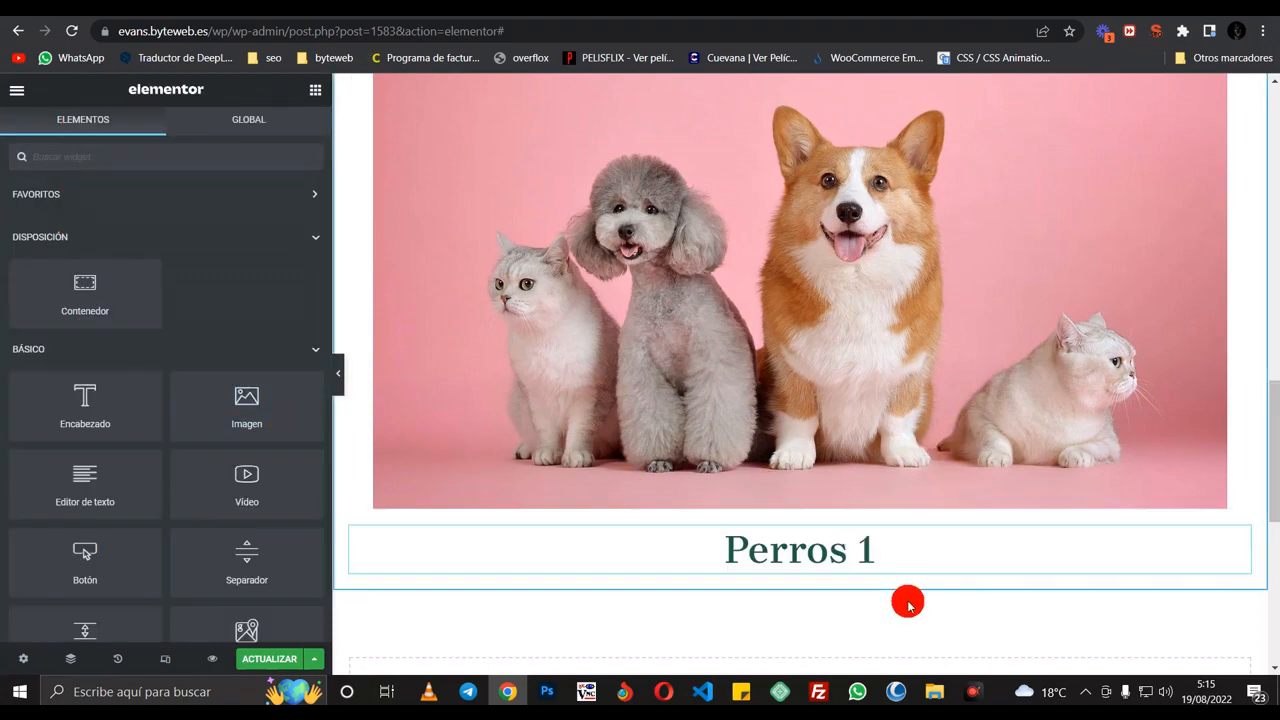
scroll(200, 405, "down", 2)
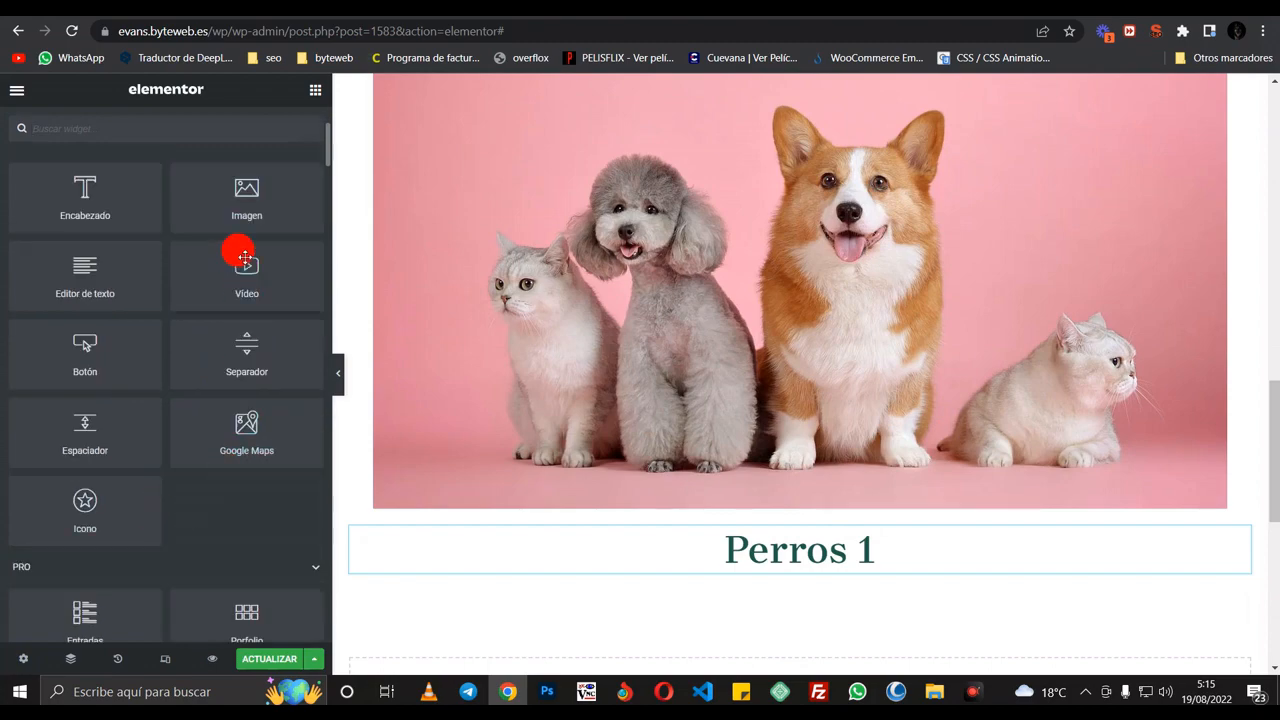
left_click_drag(72, 362, 717, 570)
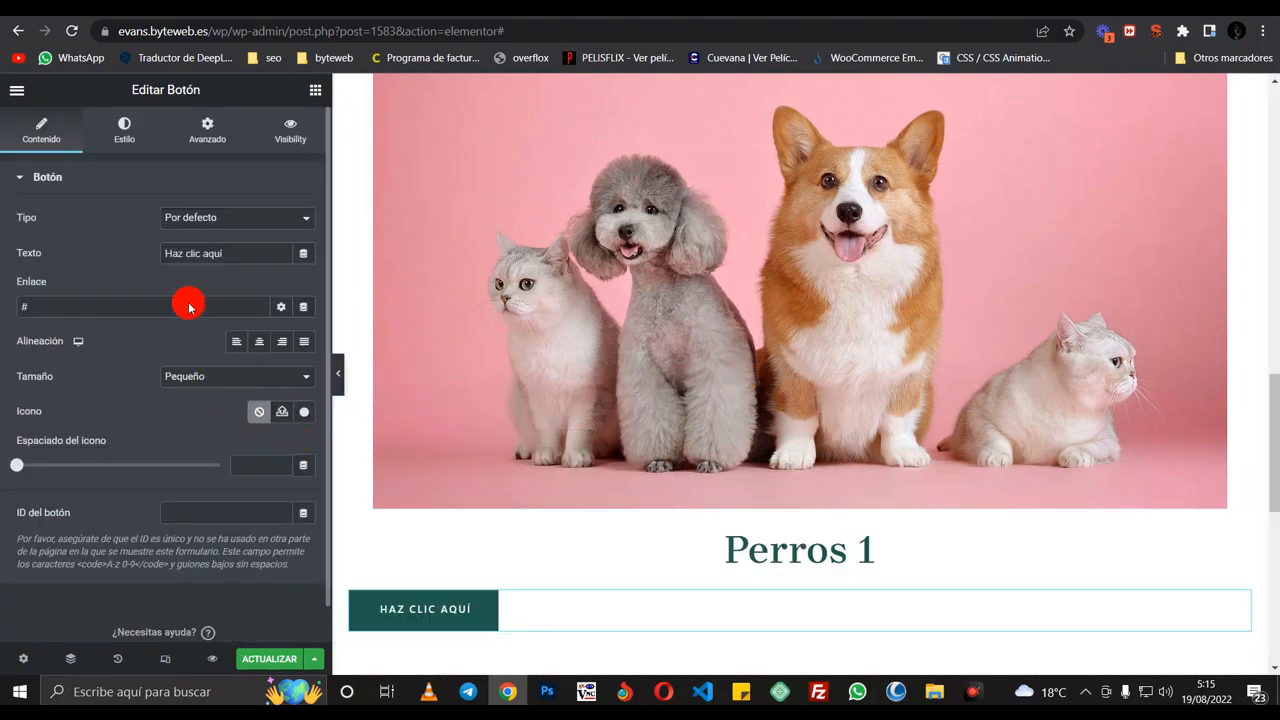
left_click(259, 342)
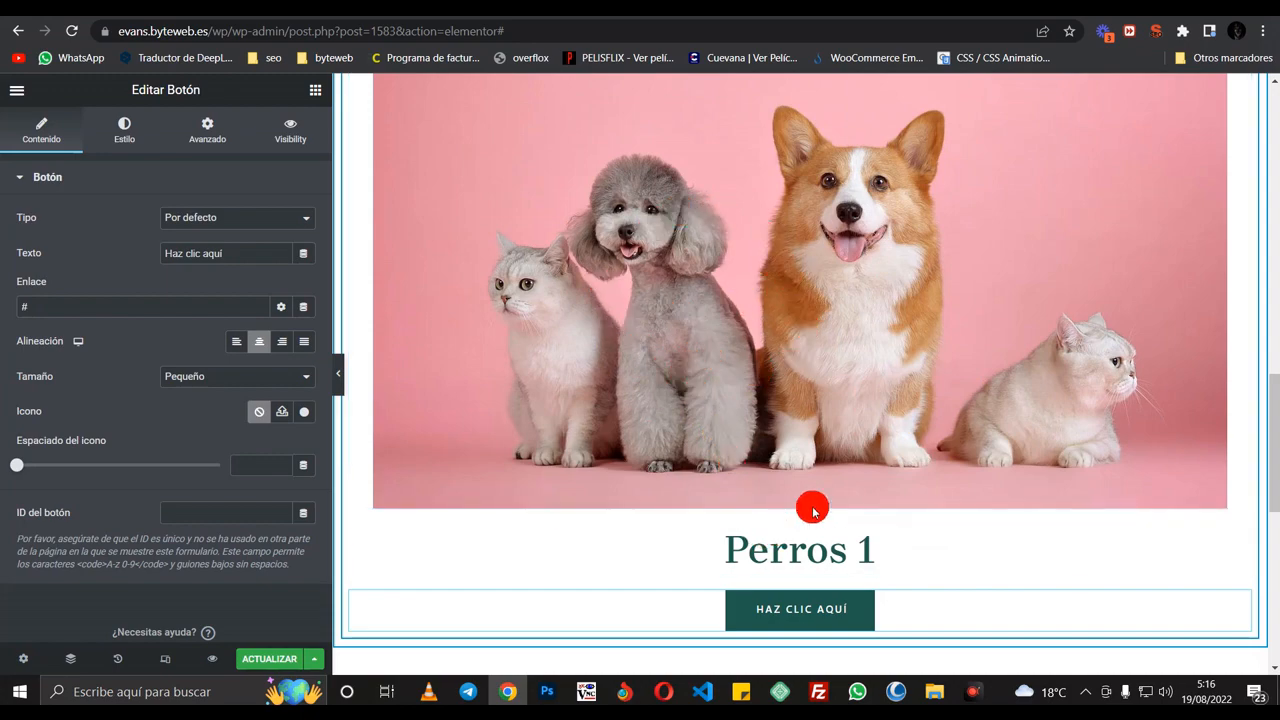
- Duplicate the inner container holding the image, heading and button three times to make a row of four cards
scroll(880, 400, "up", 2)
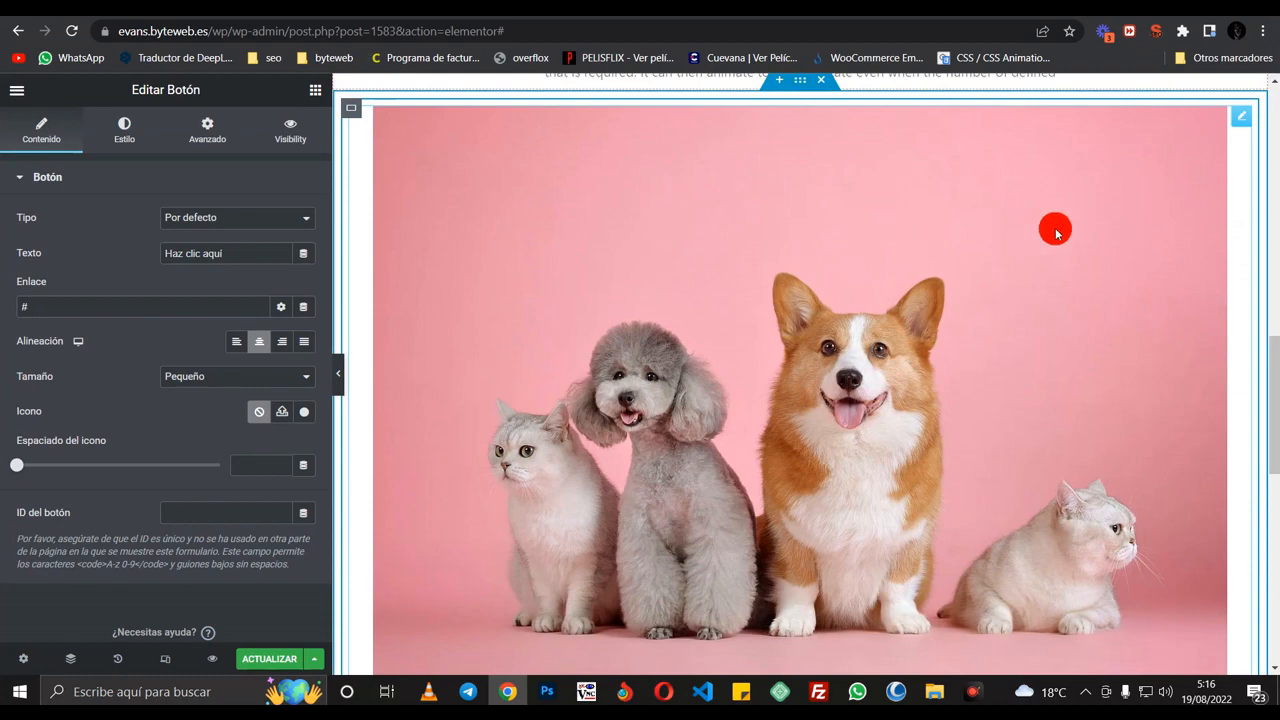
right_click(357, 112)
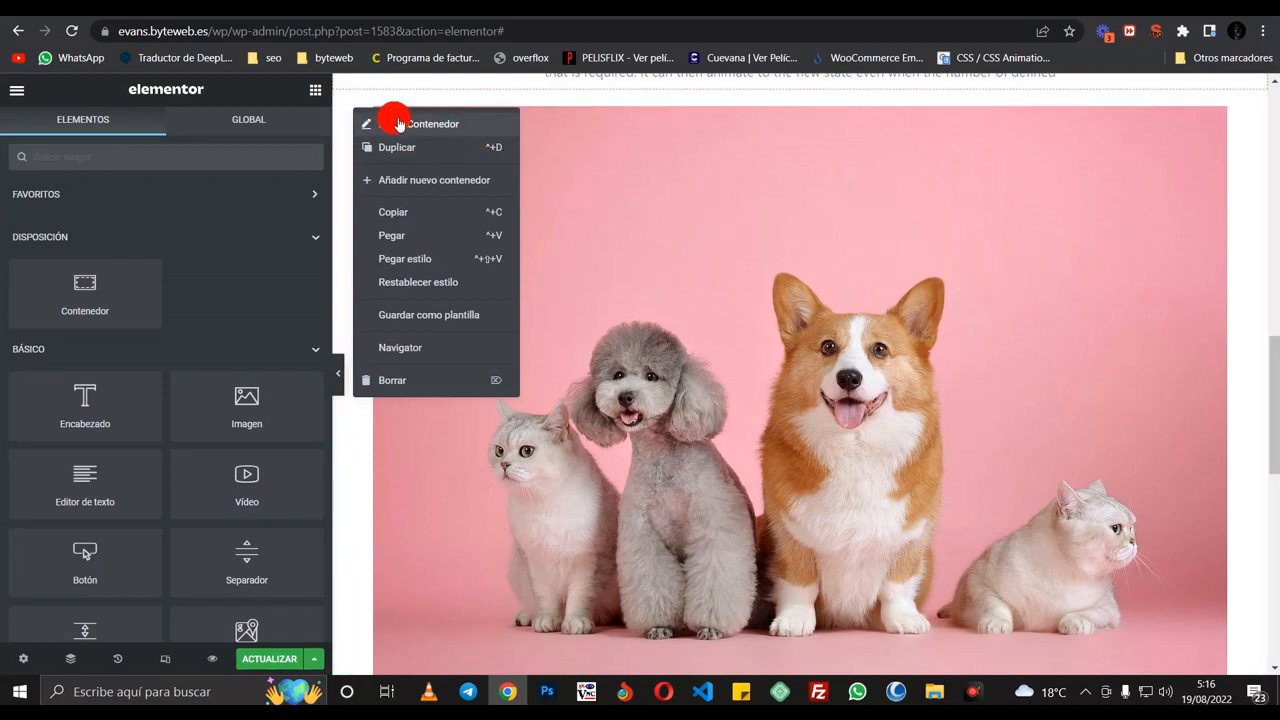
left_click(395, 148)
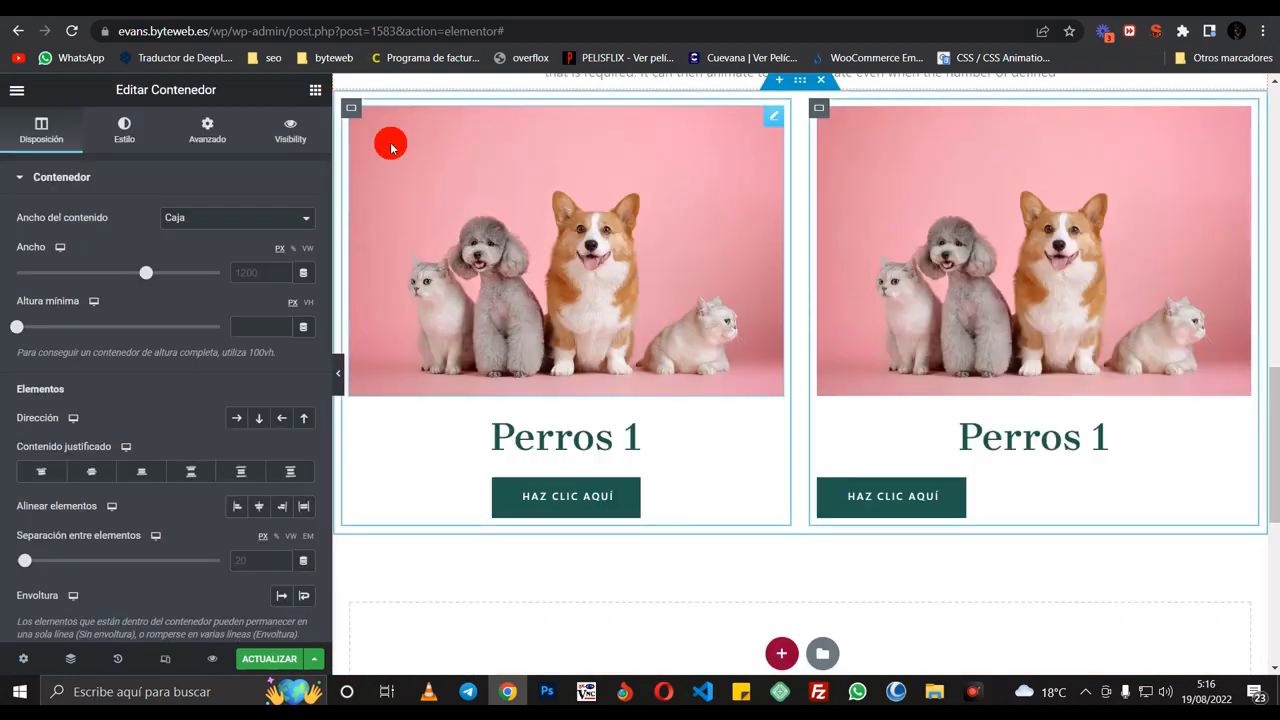
right_click(355, 112)
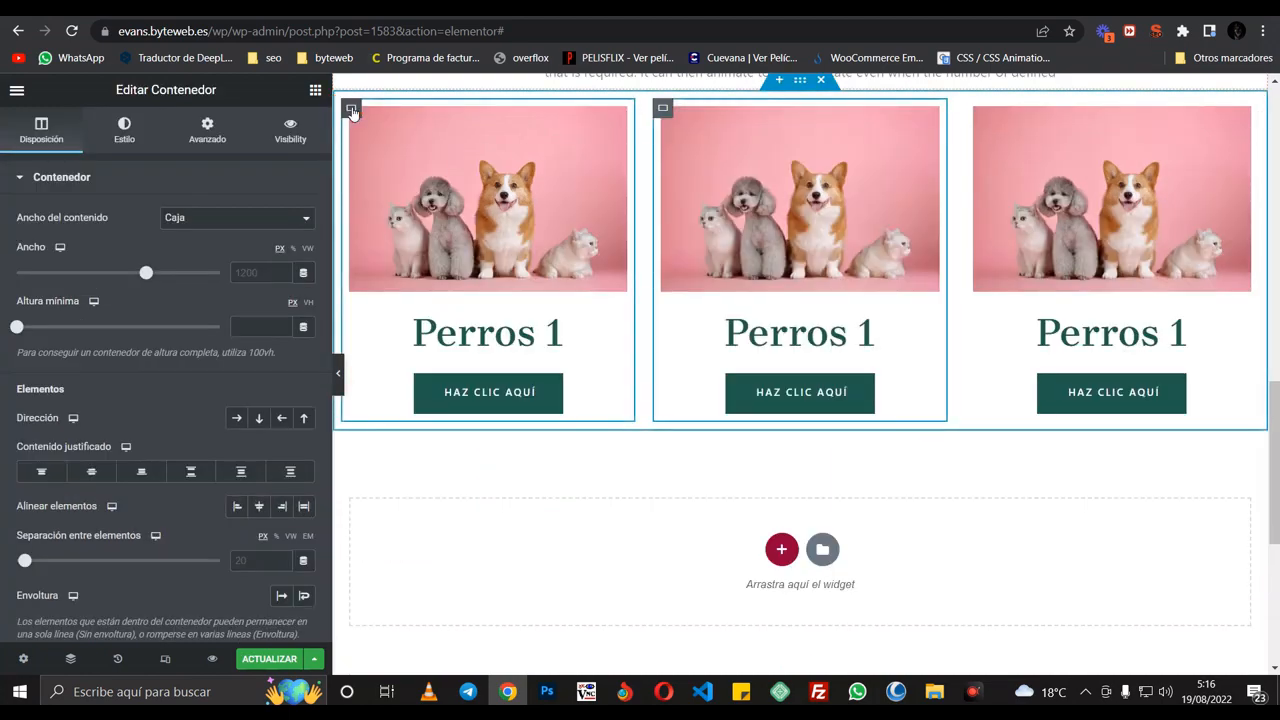
right_click(349, 110)
left_click(385, 146)
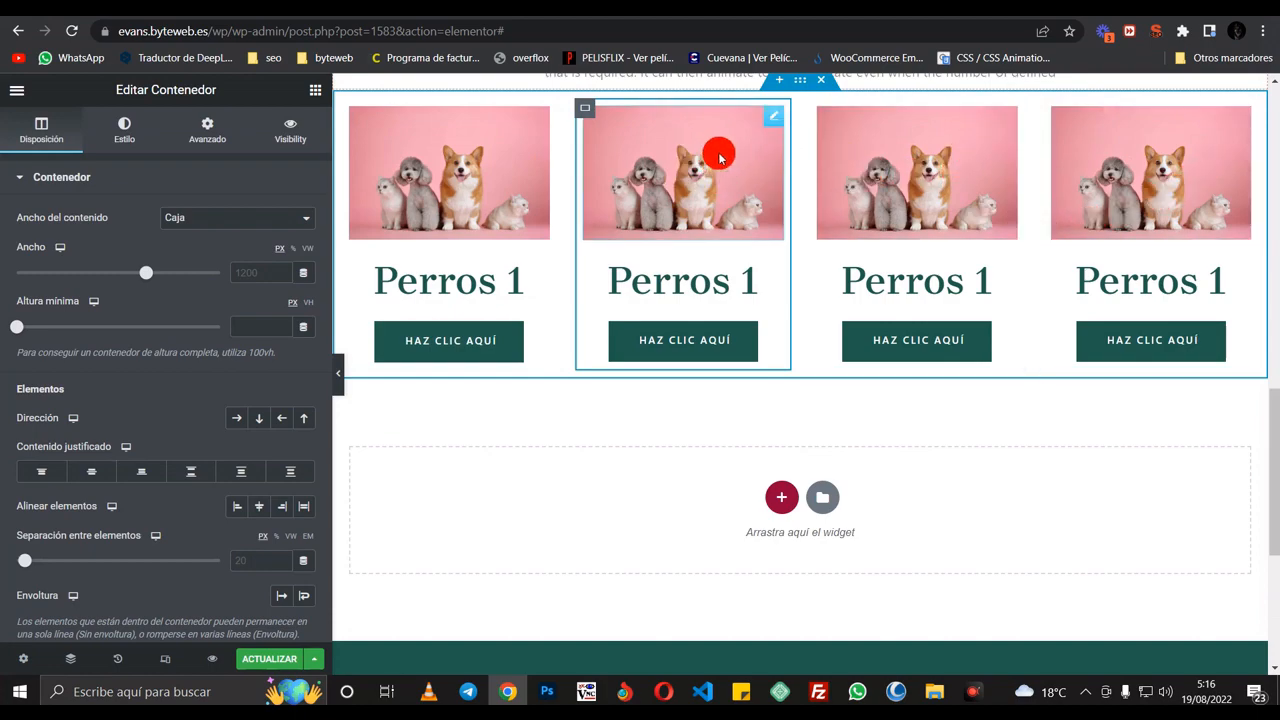
- Replace the second card's image with the photo of the corgi walking by the water, 58997.jpg
left_click(677, 124)
left_click(147, 264)
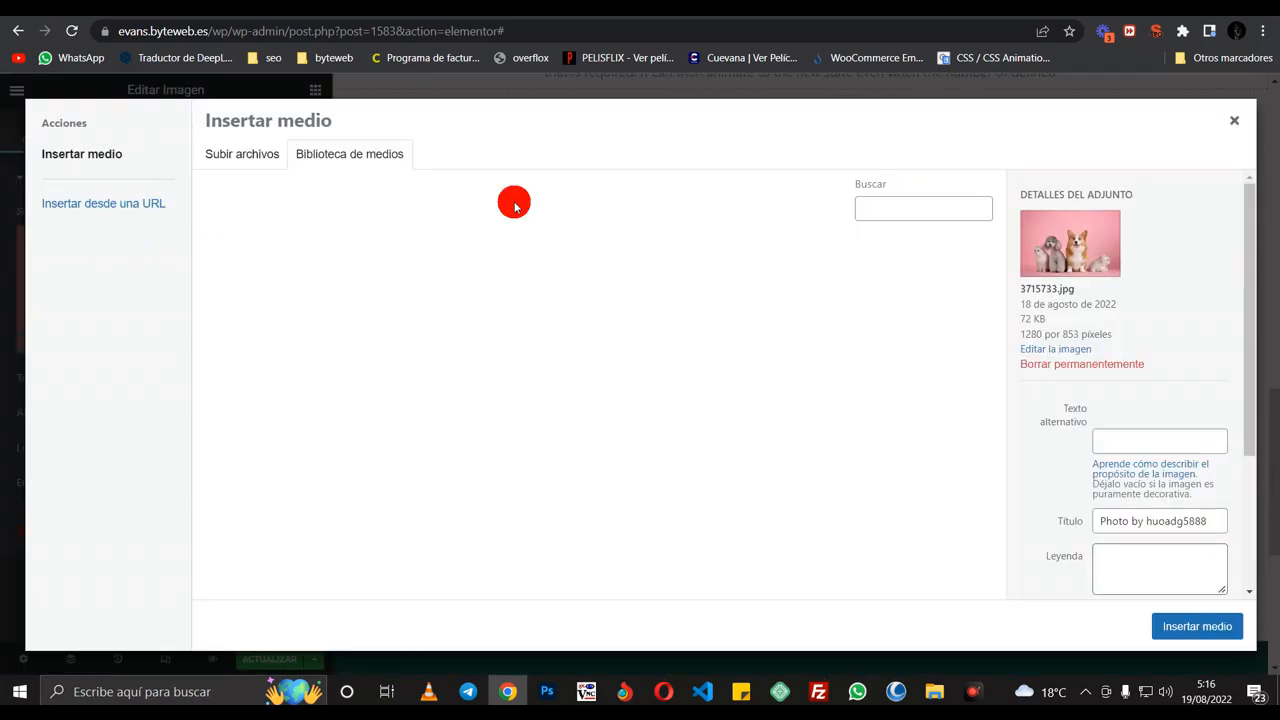
left_click(424, 292)
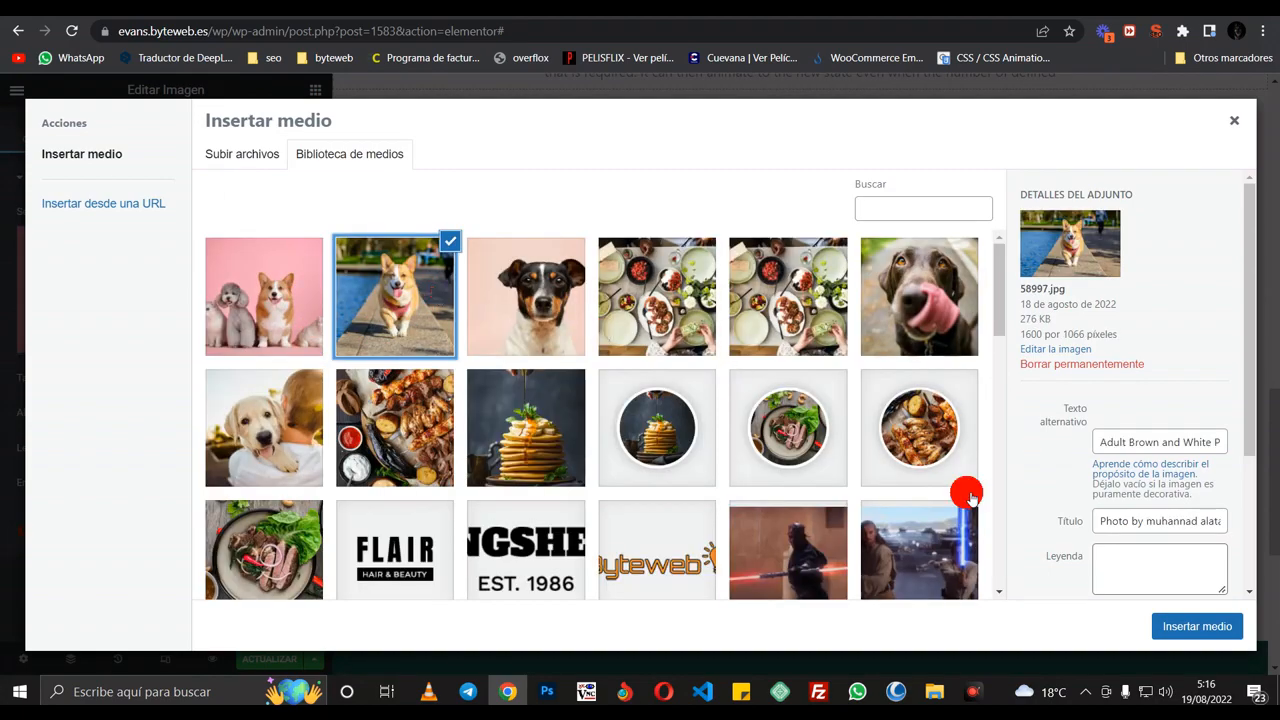
left_click(1190, 624)
- Replace the third card's image with the black and white dog photo, n04fifhhv_k.jpg
left_click(937, 212)
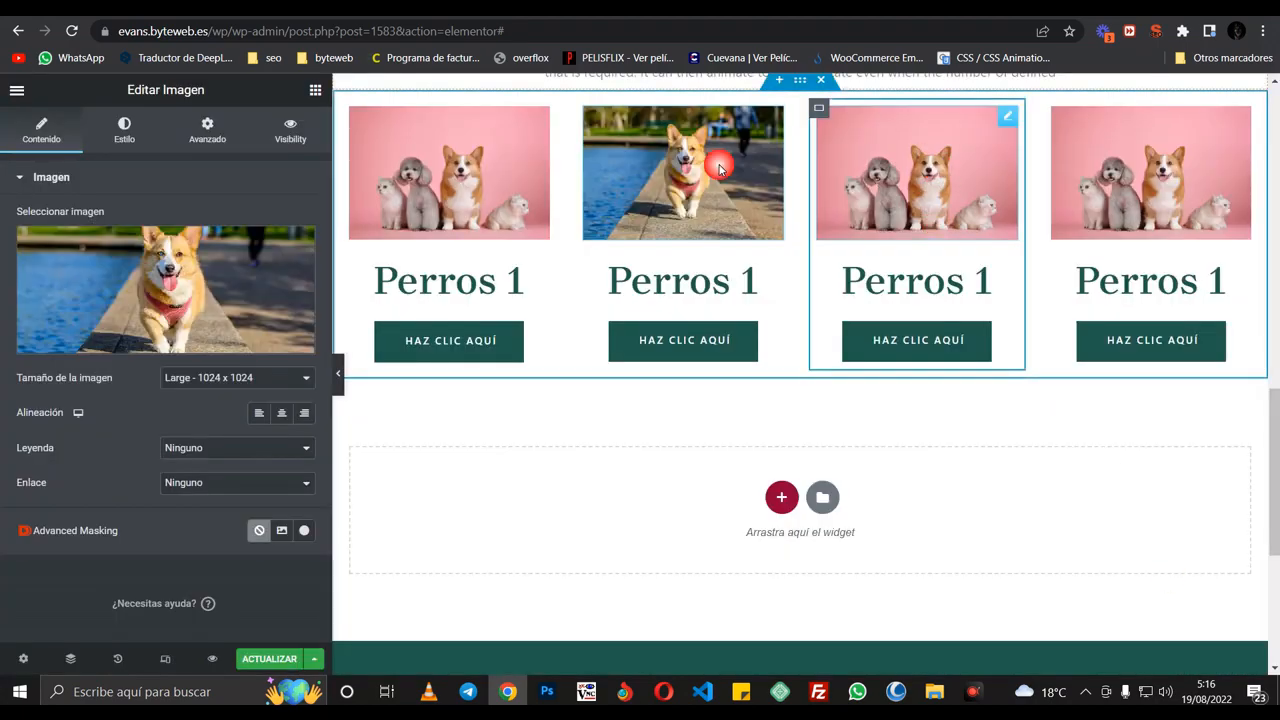
left_click(208, 277)
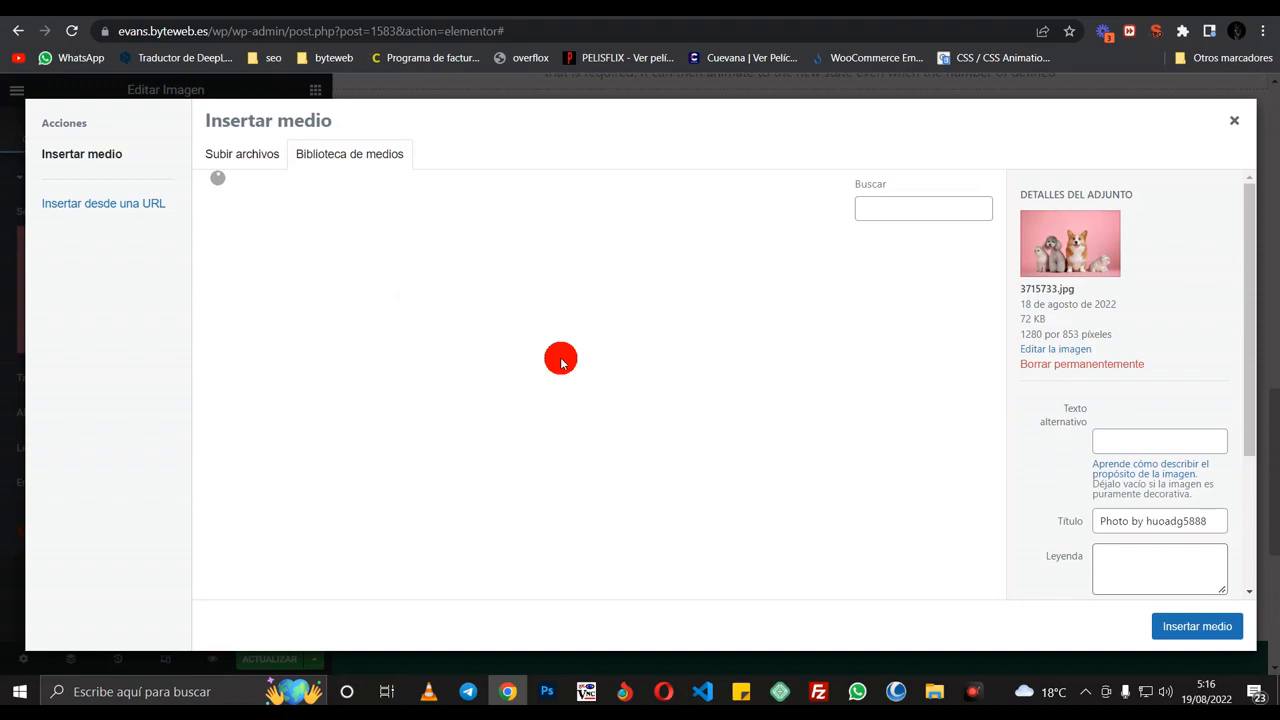
left_click(553, 306)
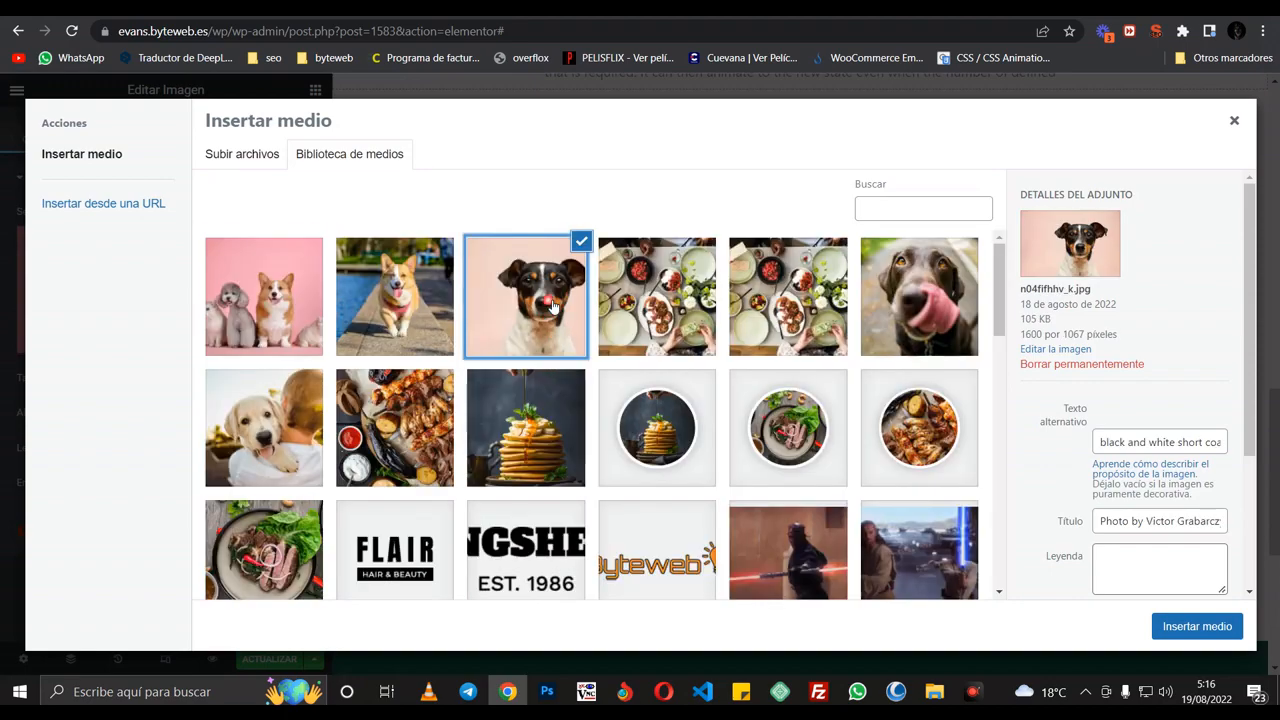
left_click(1160, 626)
- Replace the fourth card's image with the photo of the brown dog licking its nose
left_click(1103, 165)
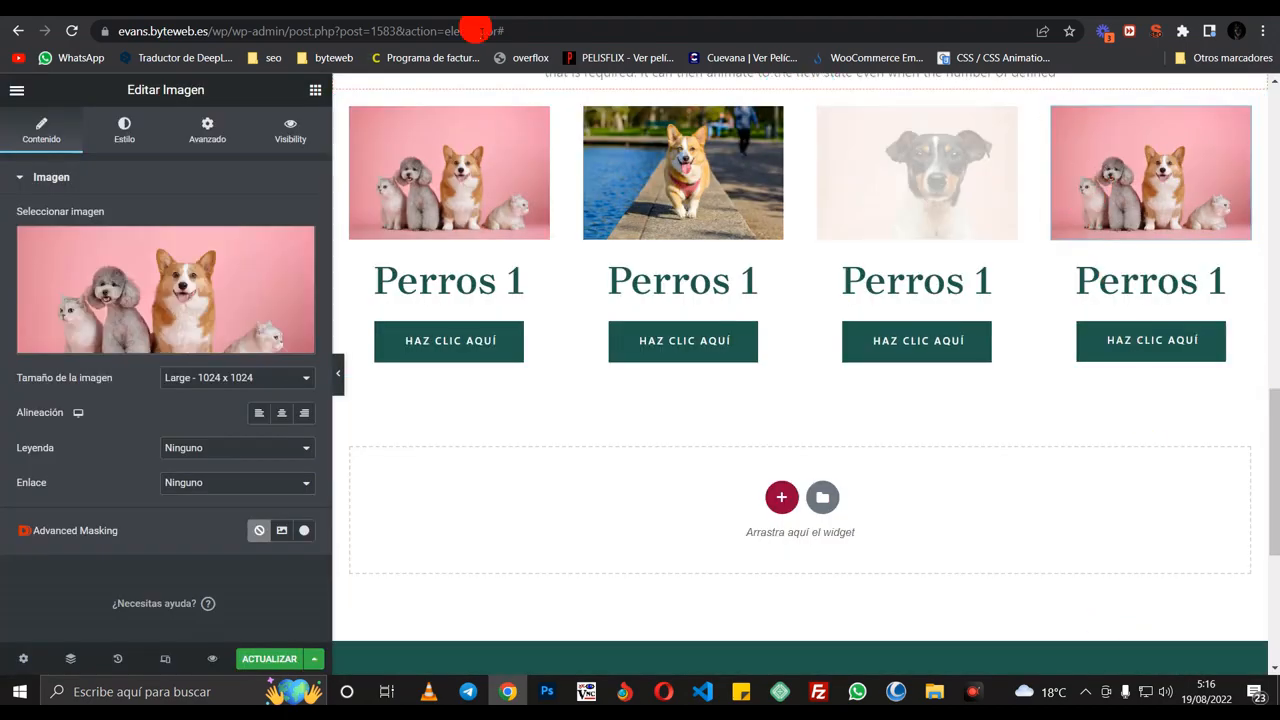
left_click(245, 226)
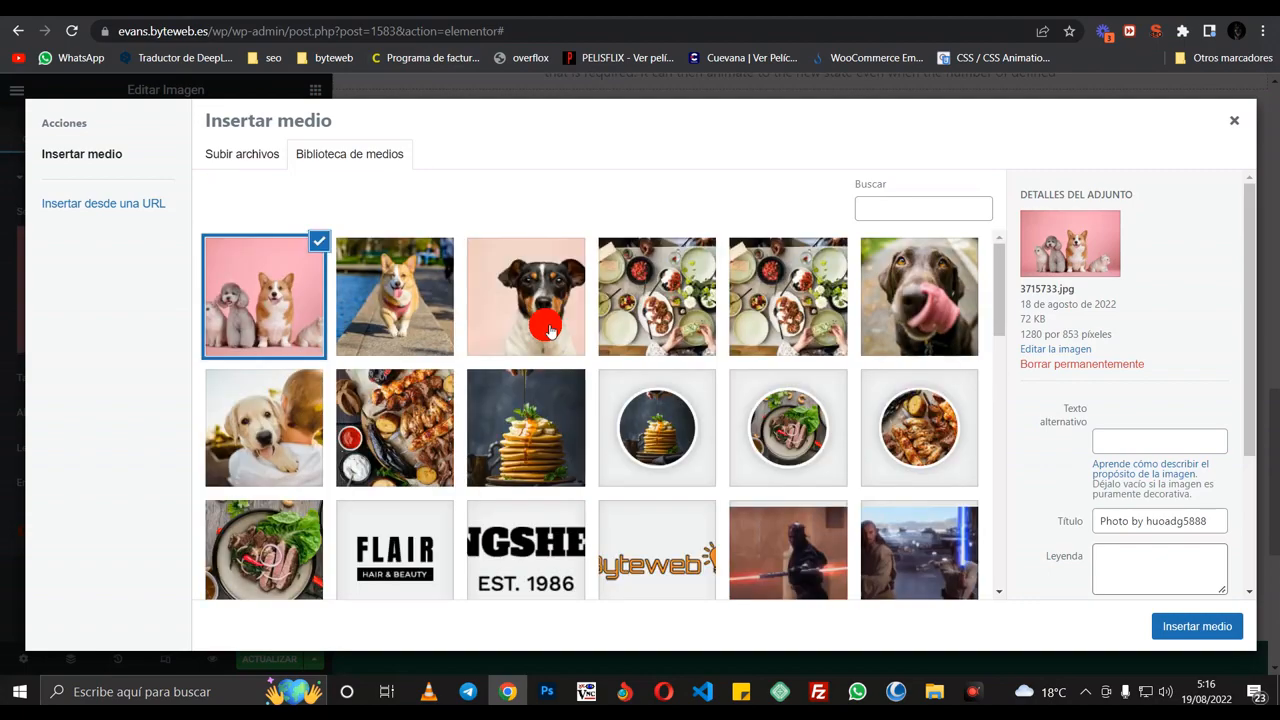
left_click(919, 296)
left_click(1178, 630)
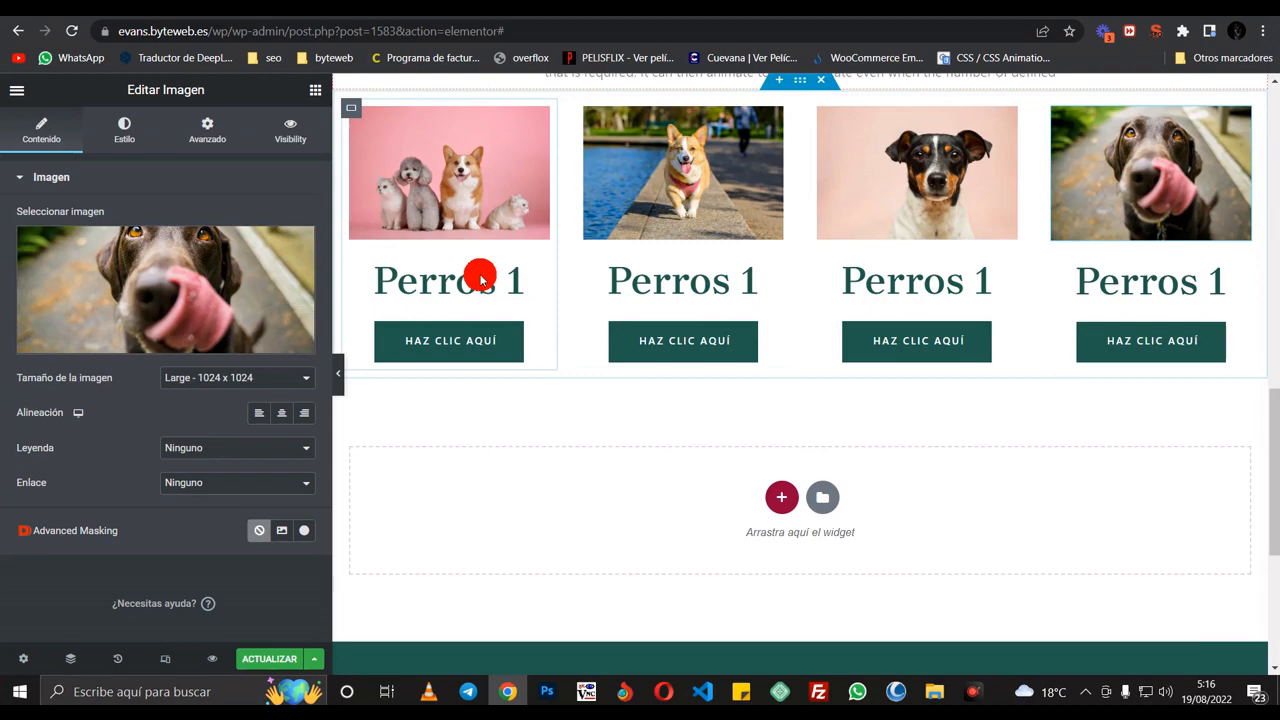
- Retitle the second card's heading "Perros 2" and the third card's heading "Perros 3"
left_click(729, 291)
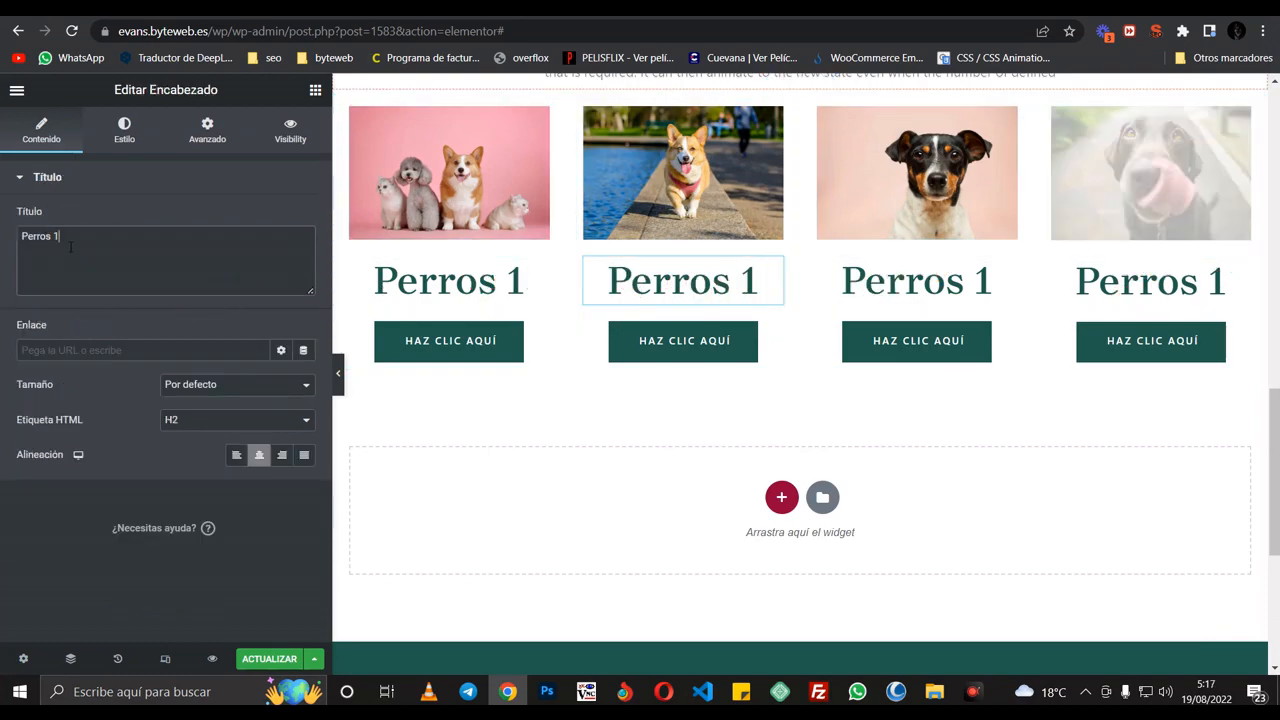
double_click(62, 246)
type("2")
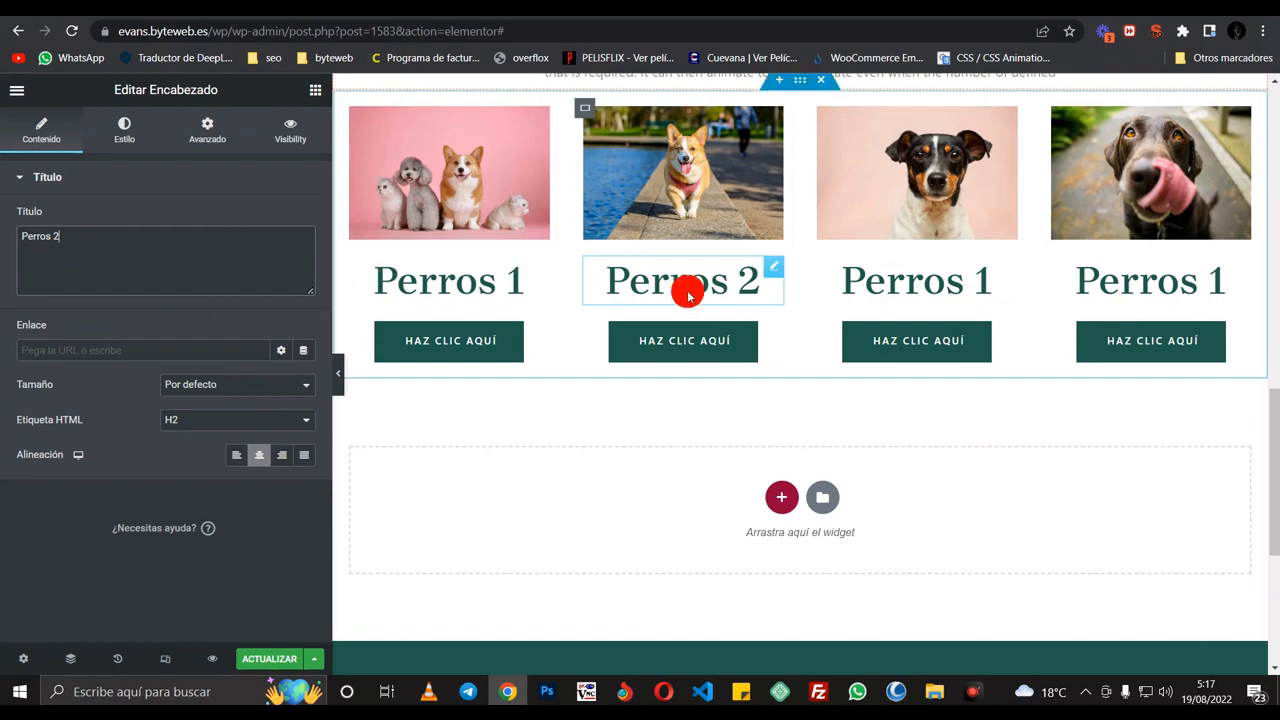
left_click(880, 281)
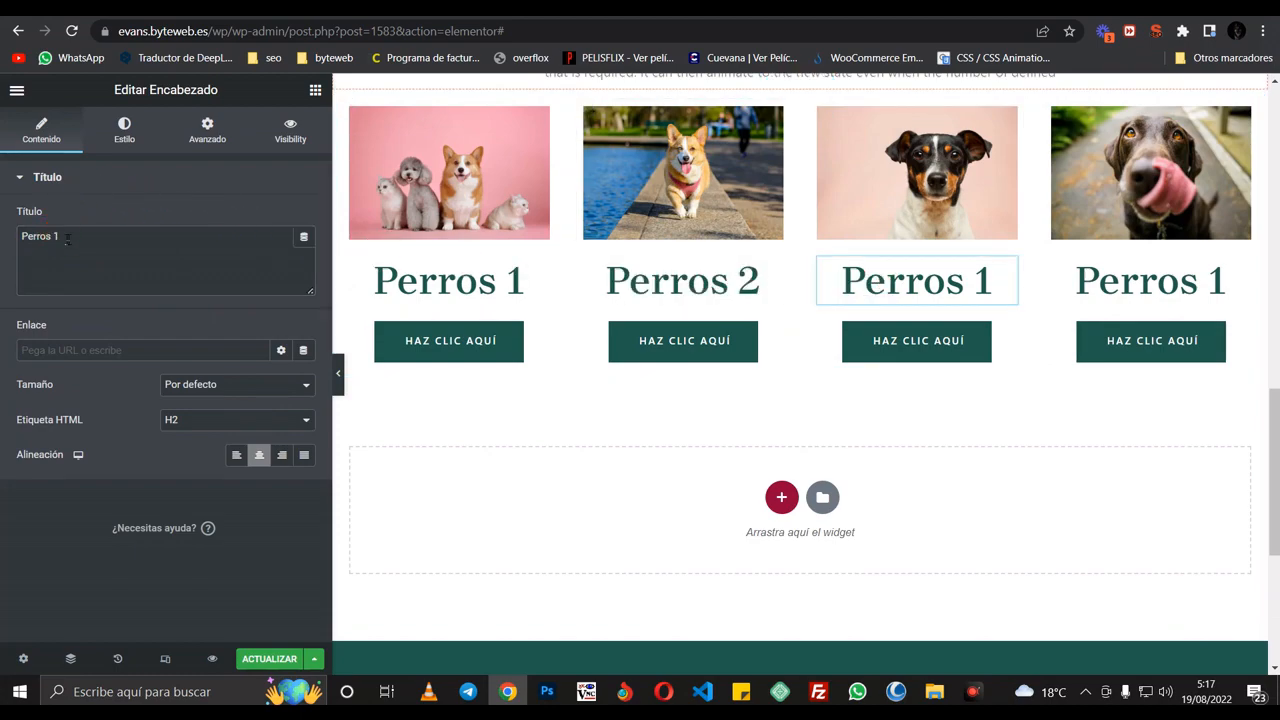
type("3")
- Retitle the fourth card's heading "Perros 4"
left_click(1140, 295)
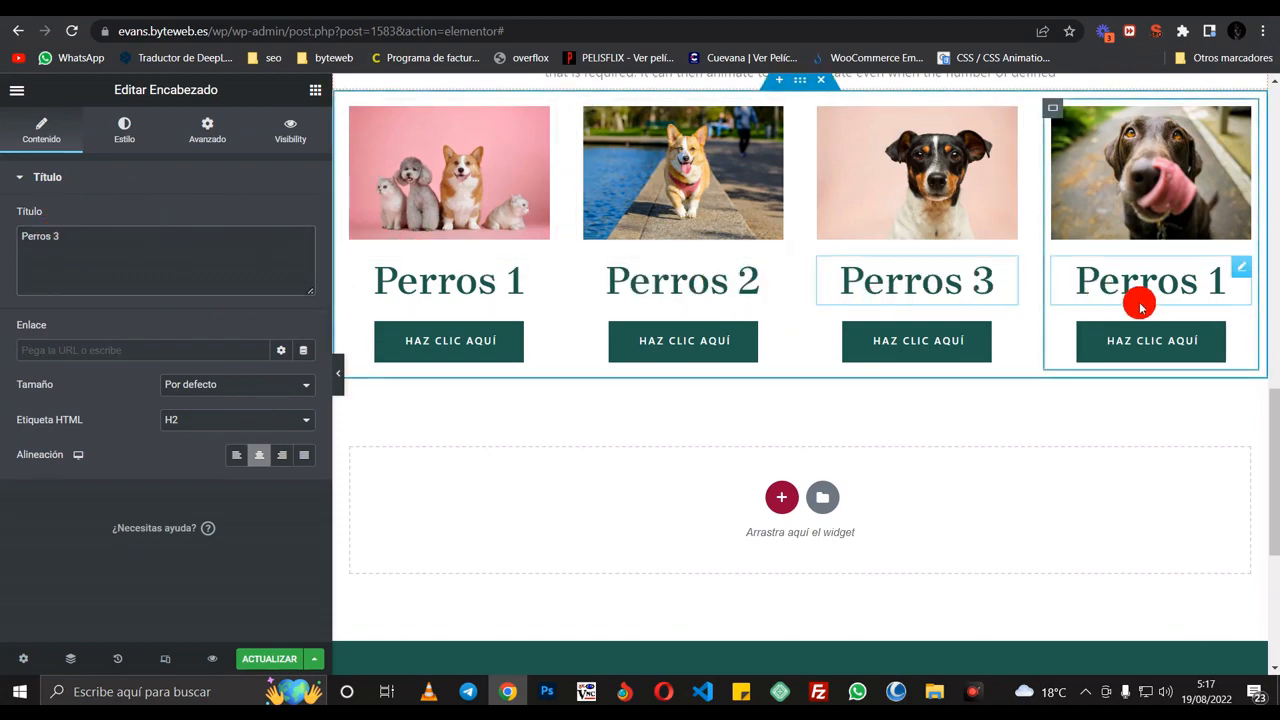
left_click(447, 273)
left_click(56, 243)
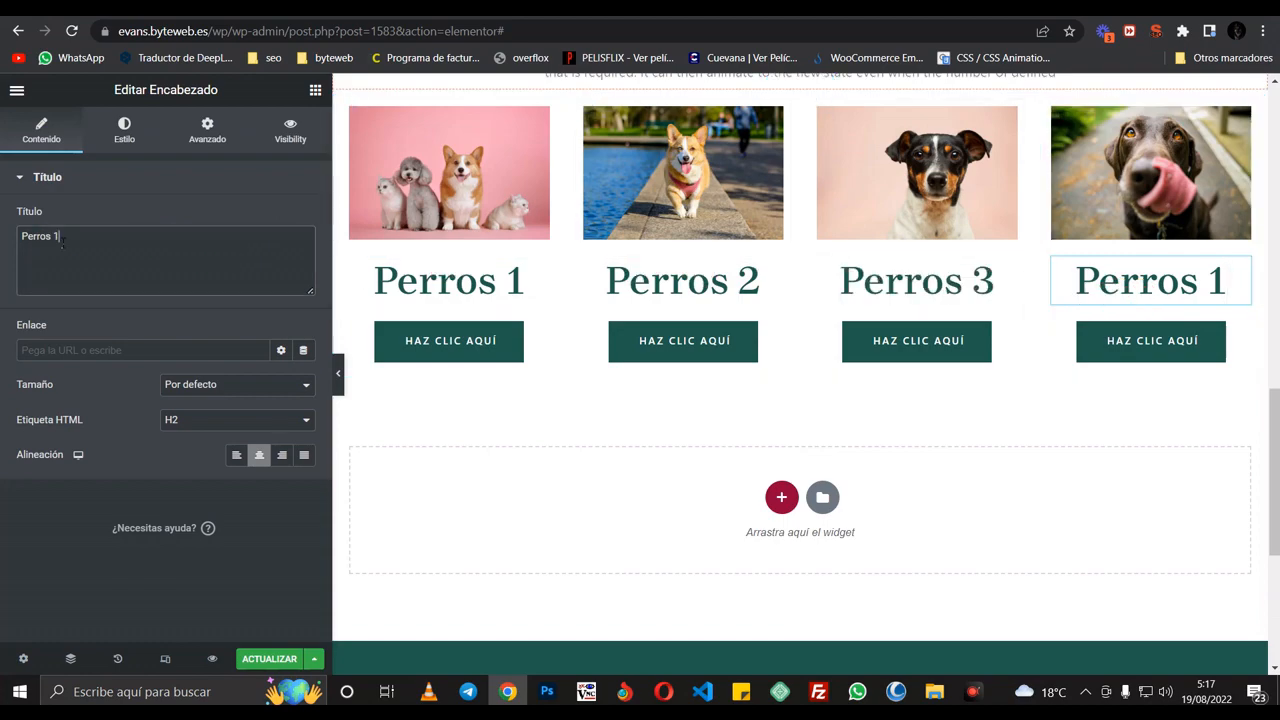
type("4")
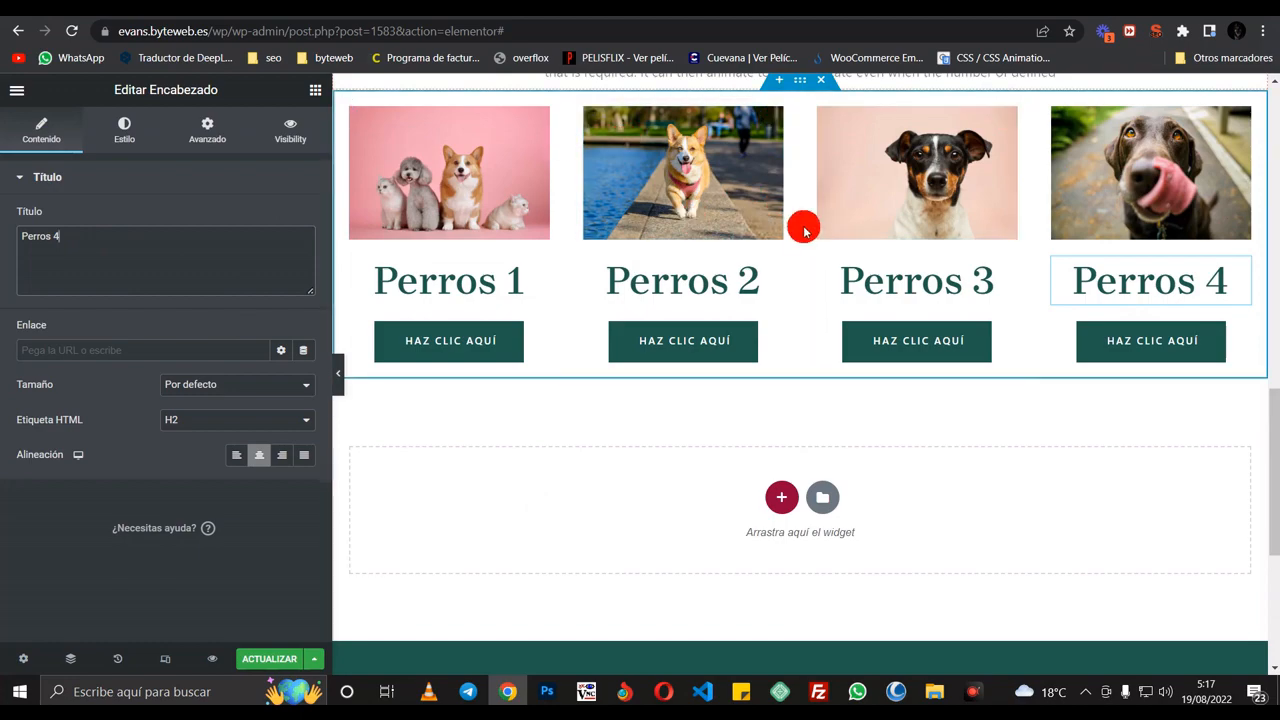
- Give the container holding the four dog cards unlinked top and bottom margins of 50 px each
scroll(803, 229, "up", 2)
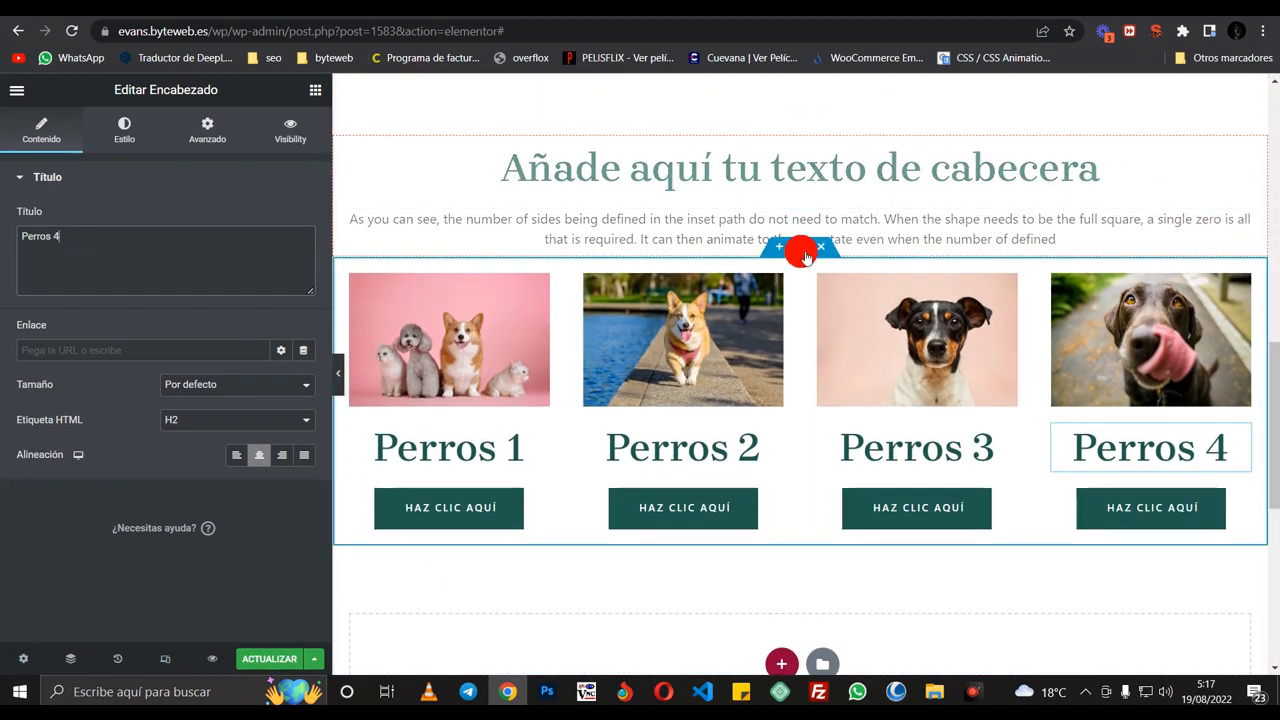
left_click(806, 249)
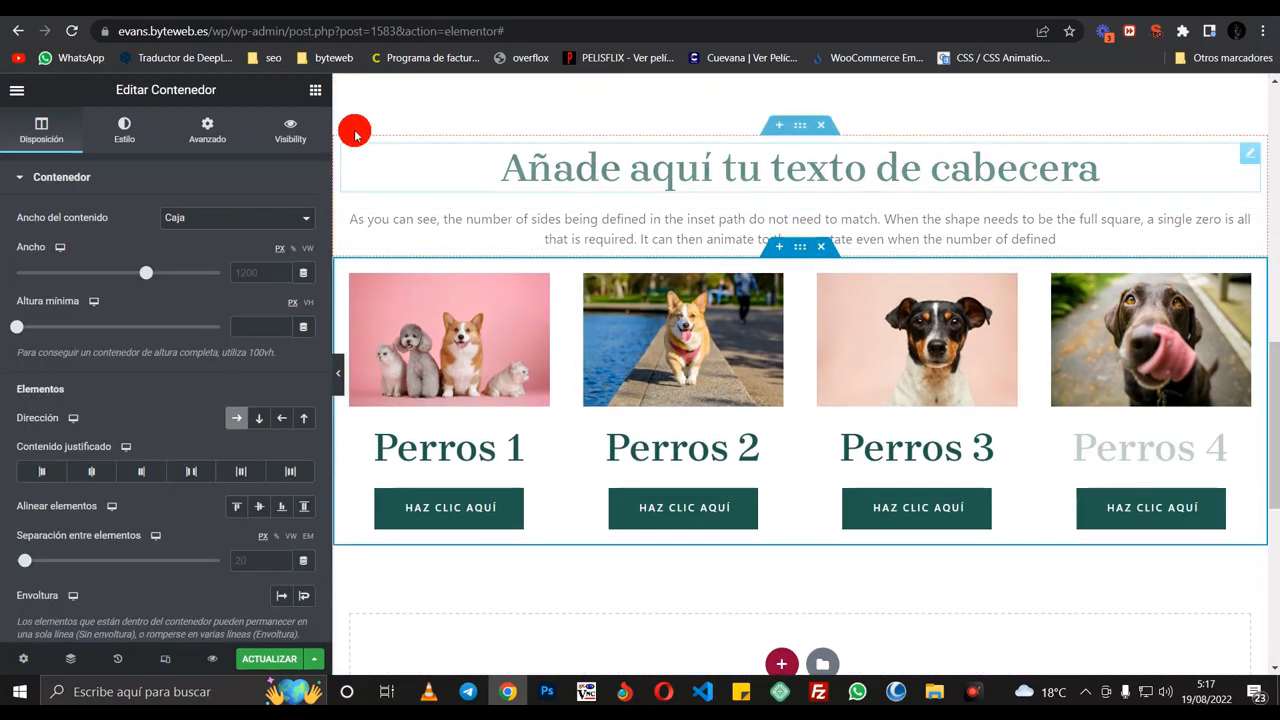
left_click(206, 129)
left_click(285, 237)
left_click(55, 240)
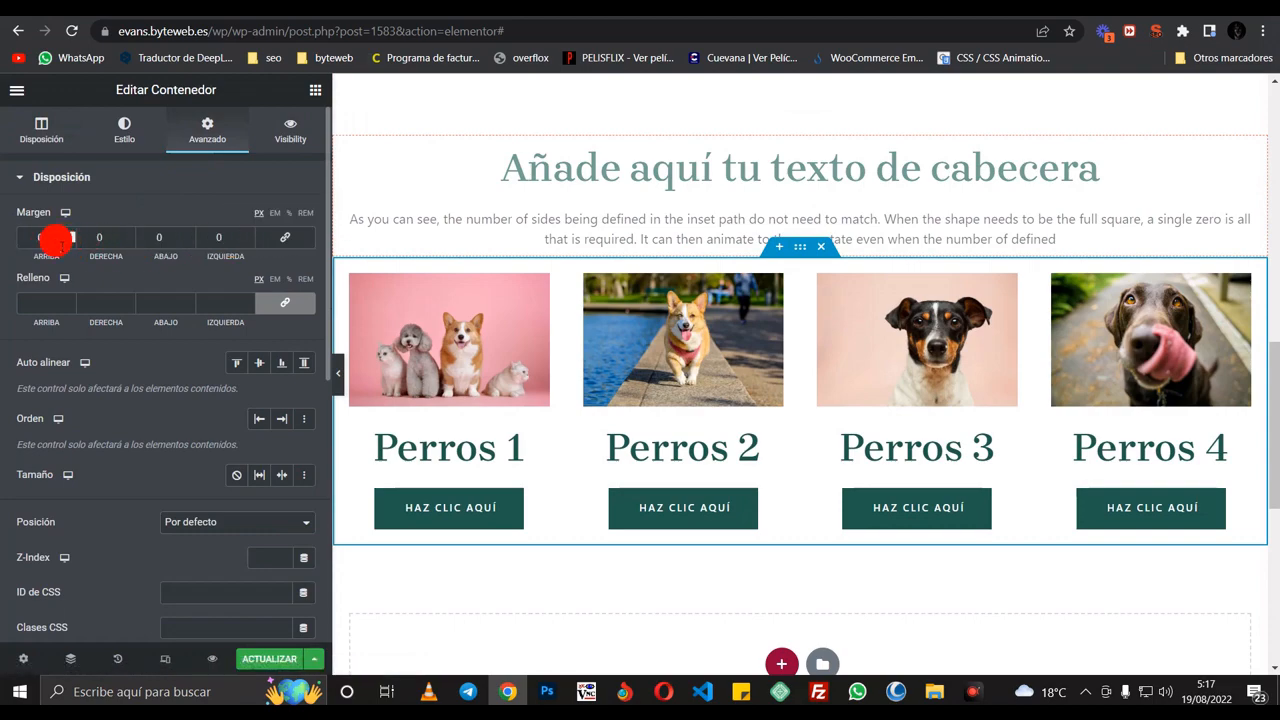
type("50")
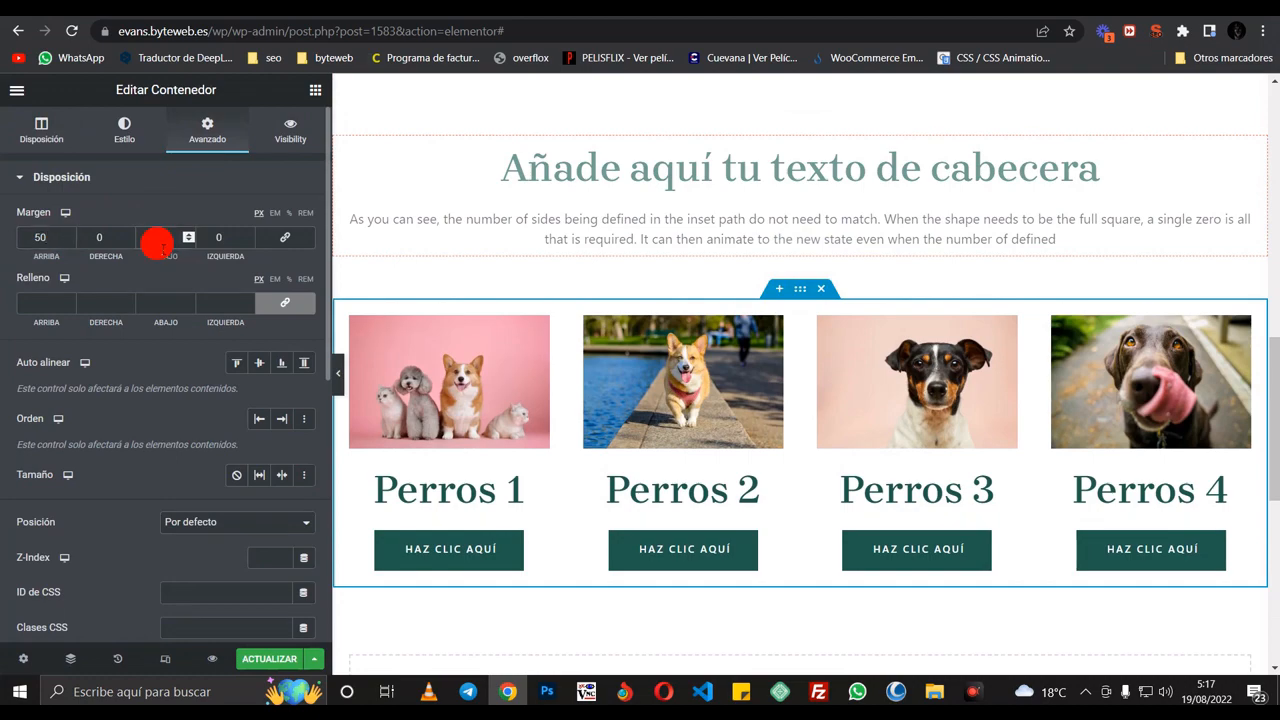
left_click(157, 243)
type("50")
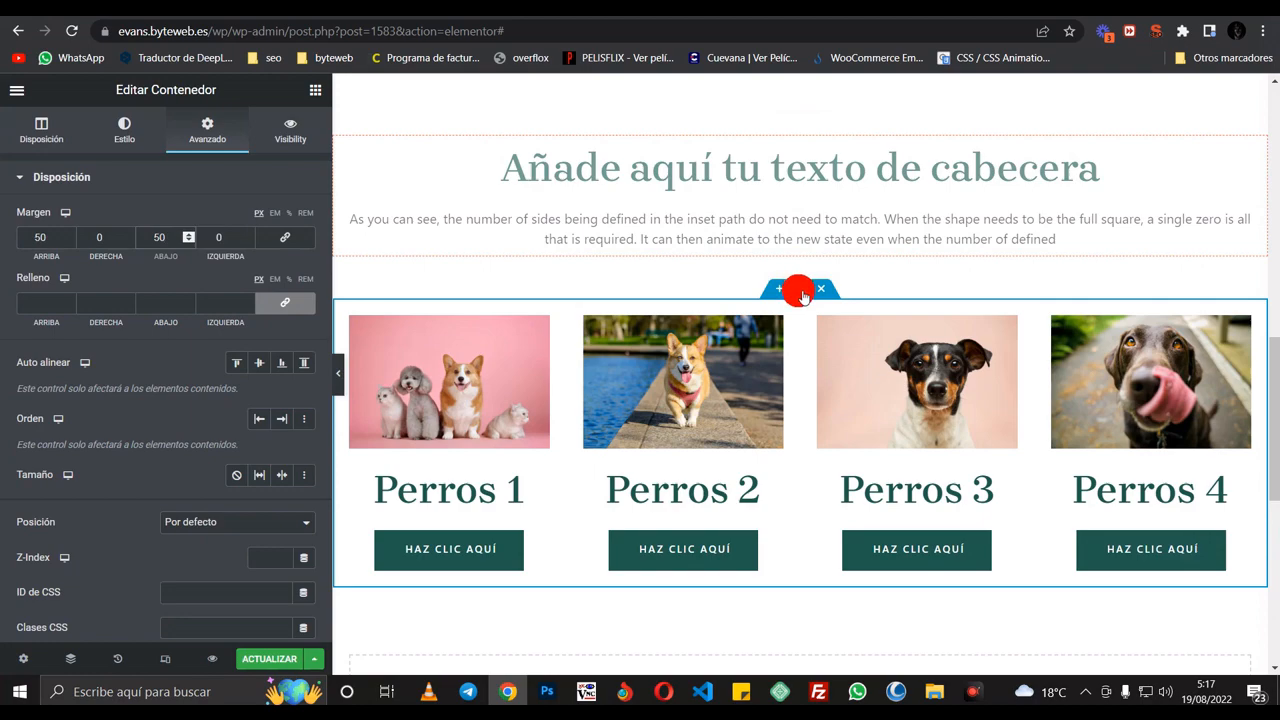
- Turn the dog cards container into a Glider slider with adaptable height
left_click(43, 128)
scroll(95, 333, "down", 3)
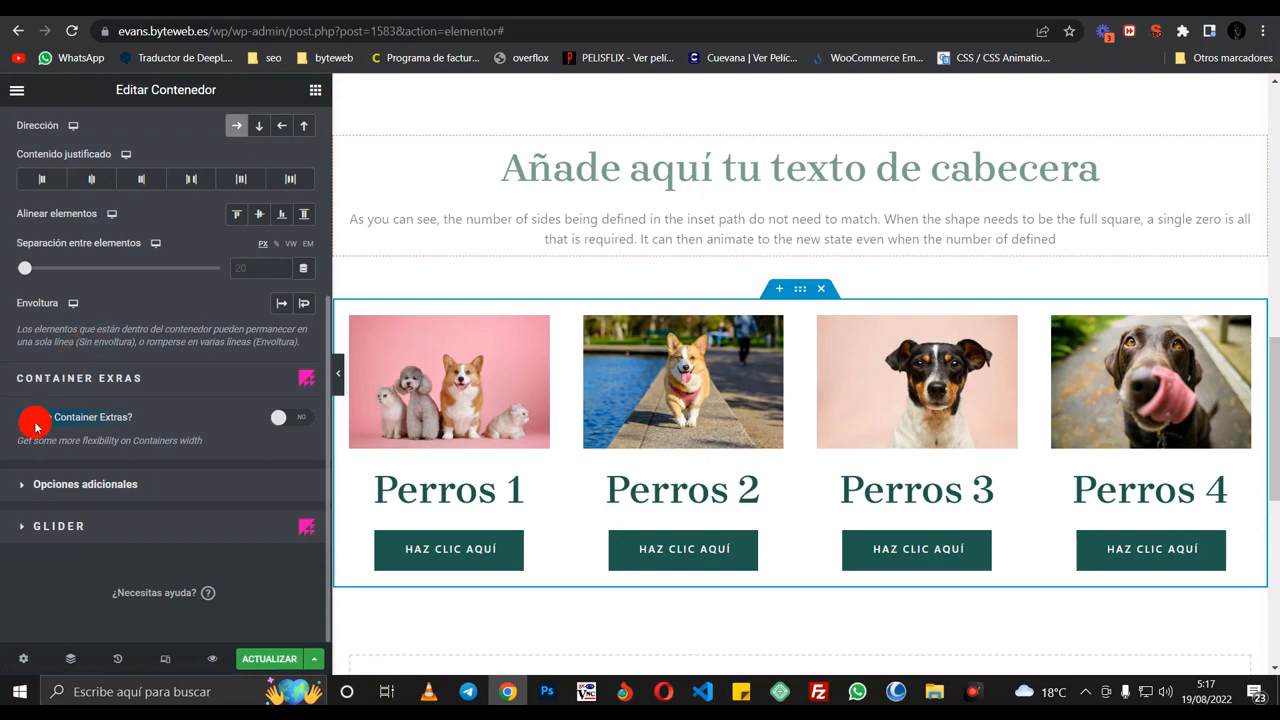
left_click(57, 530)
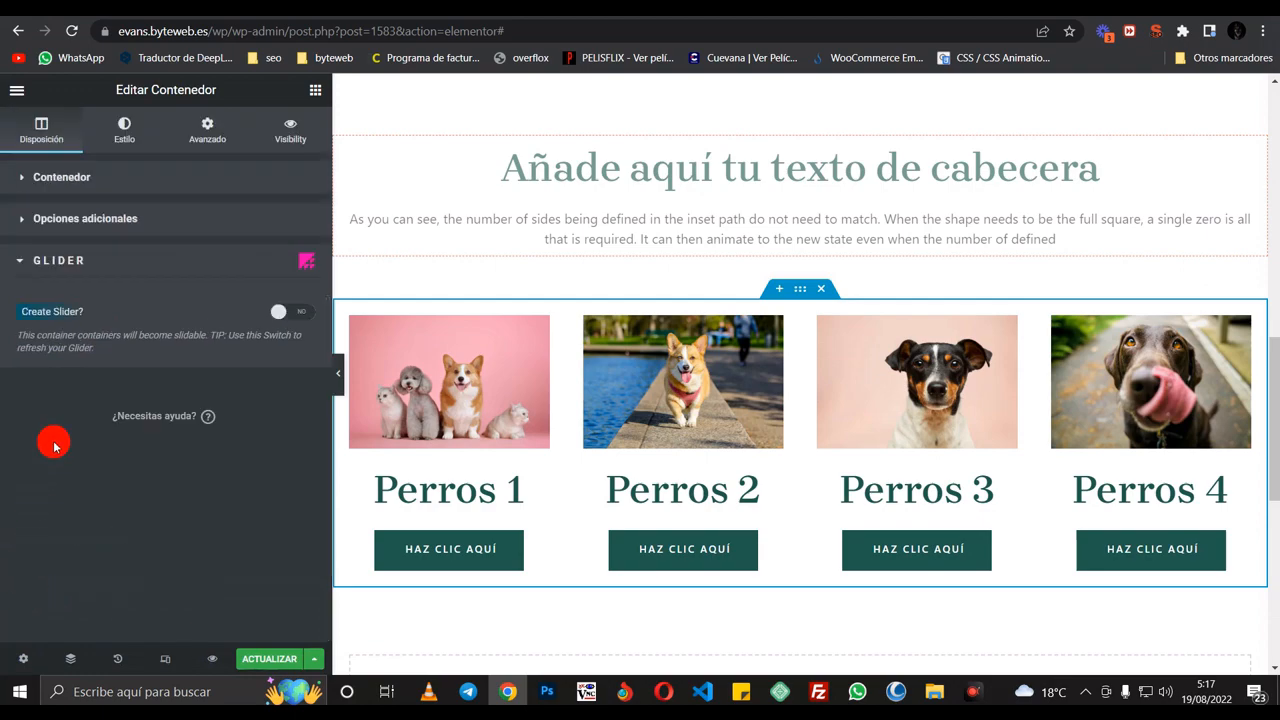
left_click(292, 313)
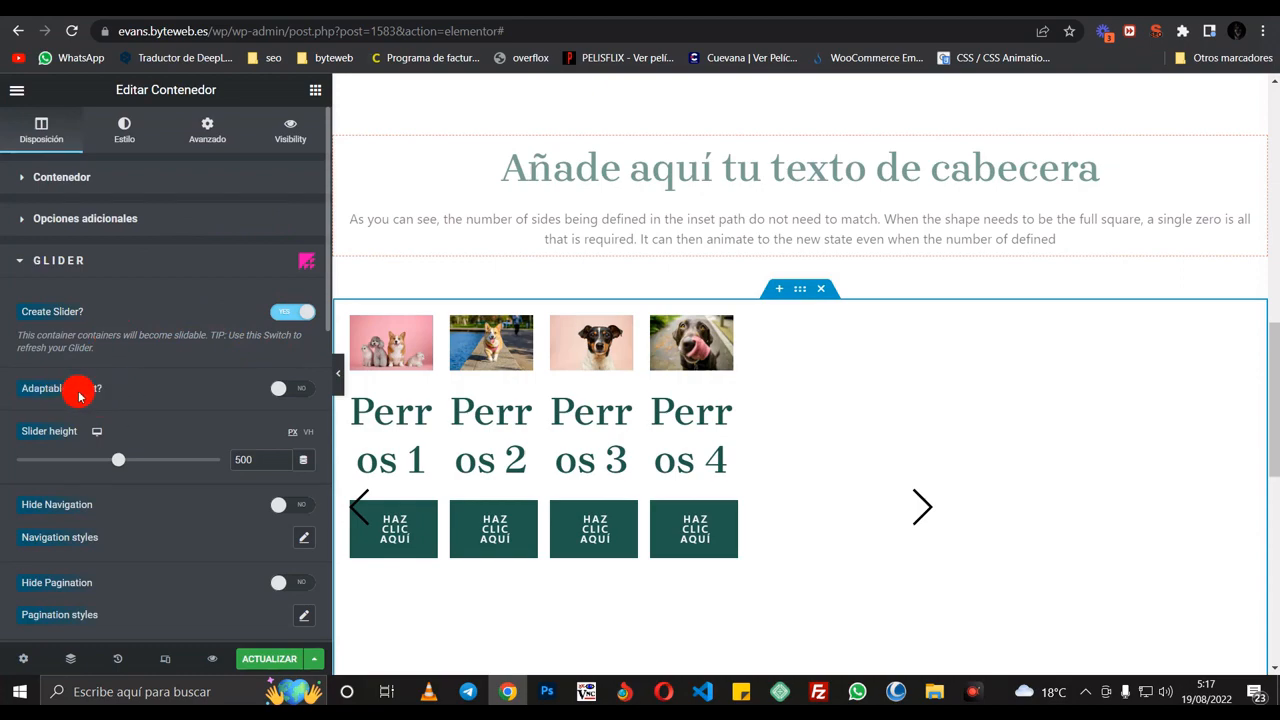
left_click(301, 391)
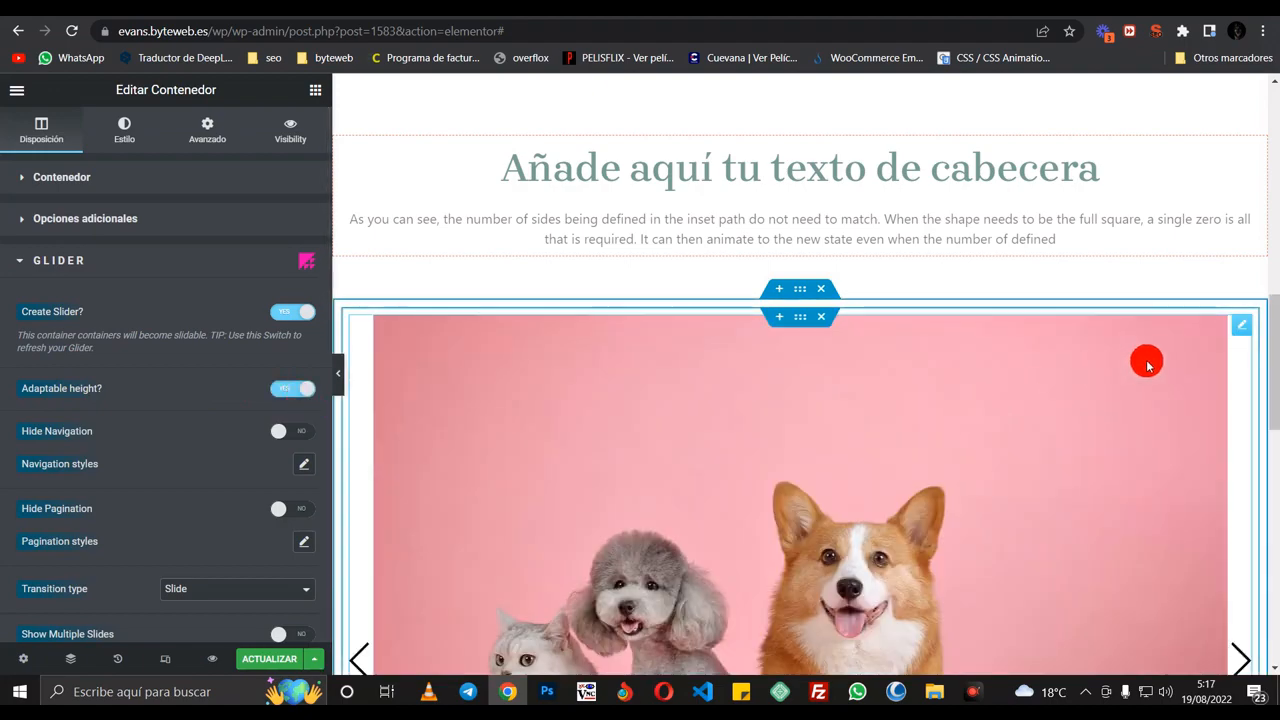
- Enable multiple slides in the Glider and set the slides per view to 2
scroll(897, 394, "down", 3)
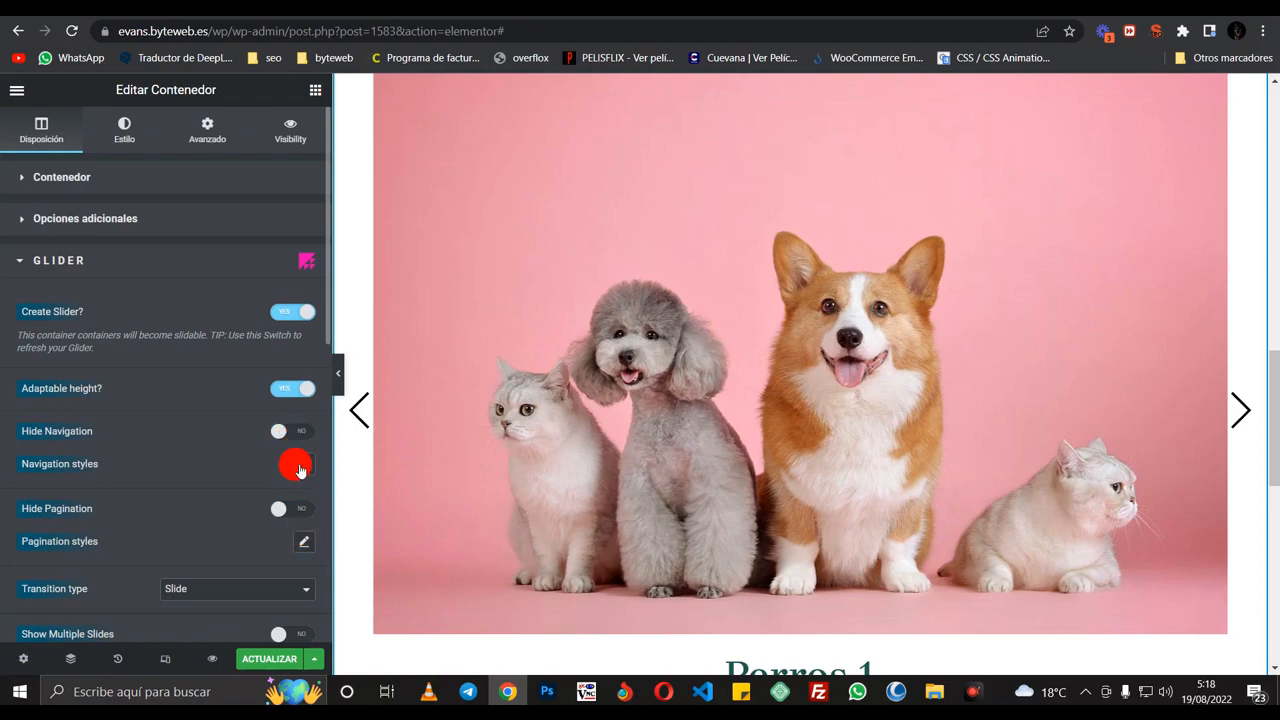
scroll(218, 435, "down", 2)
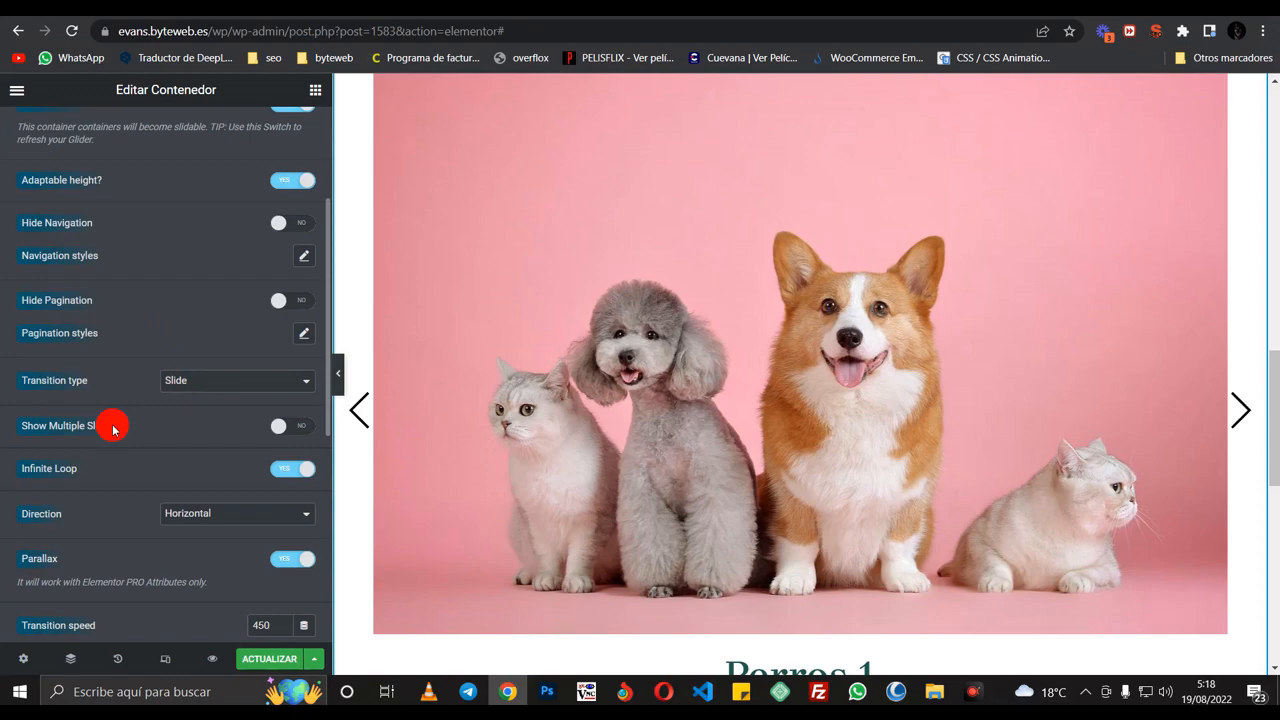
left_click(300, 426)
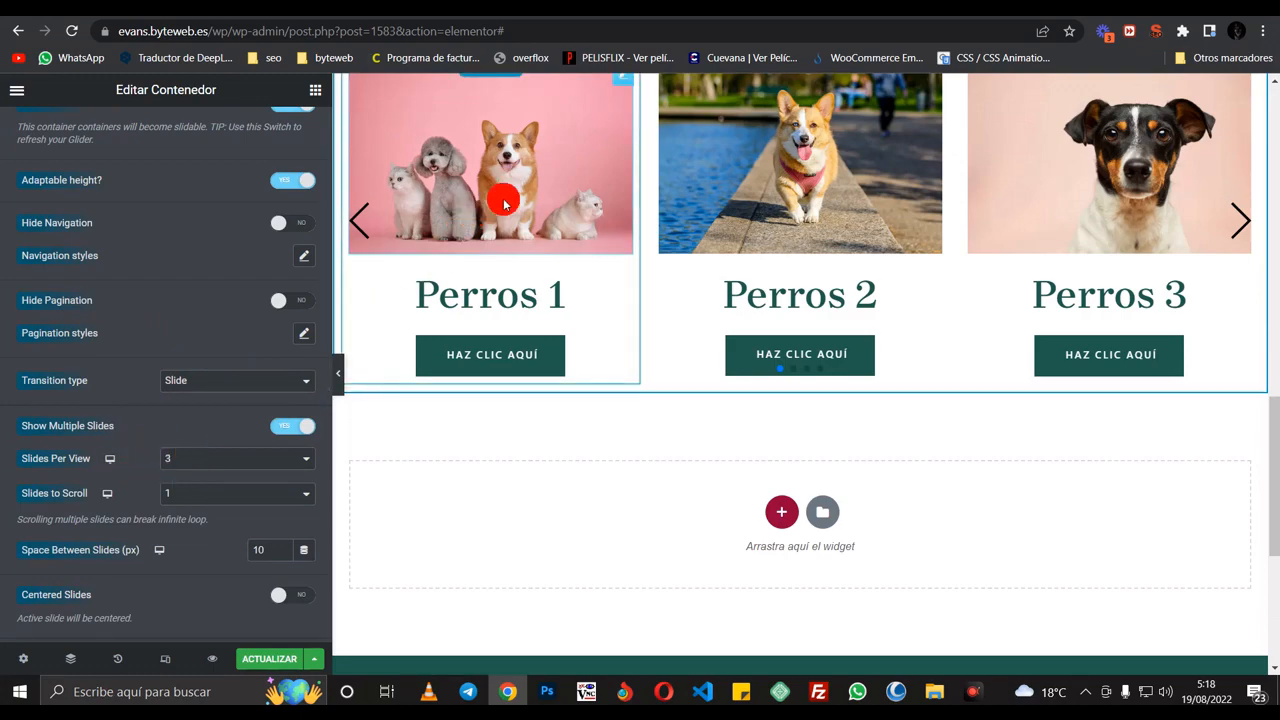
left_click(217, 461)
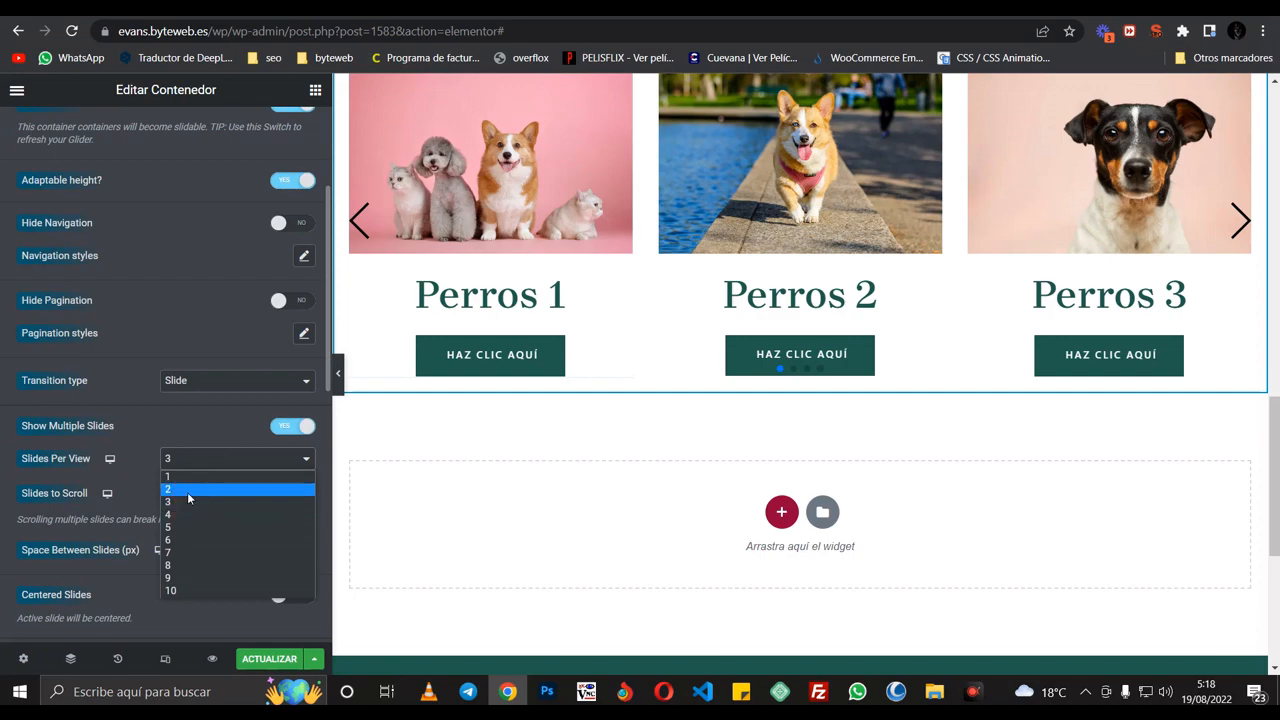
left_click(188, 489)
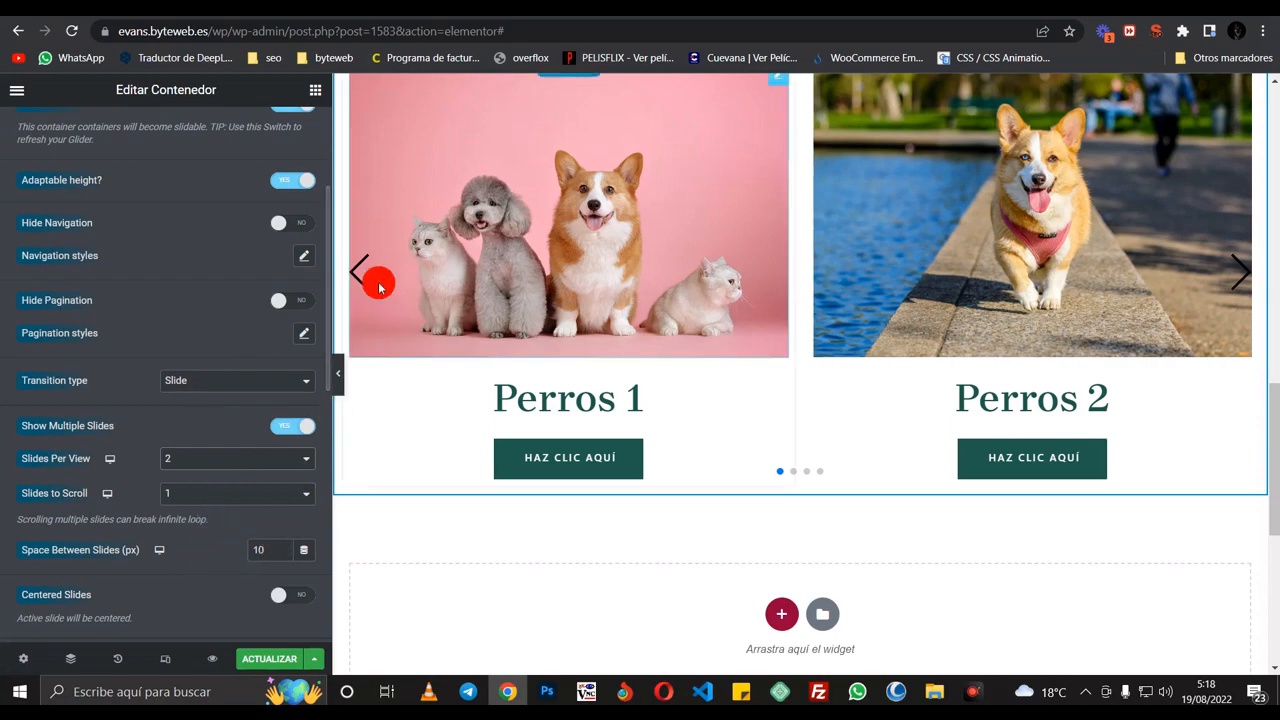
- Enable autoplay for the dog card slider
scroll(193, 449, "down", 2)
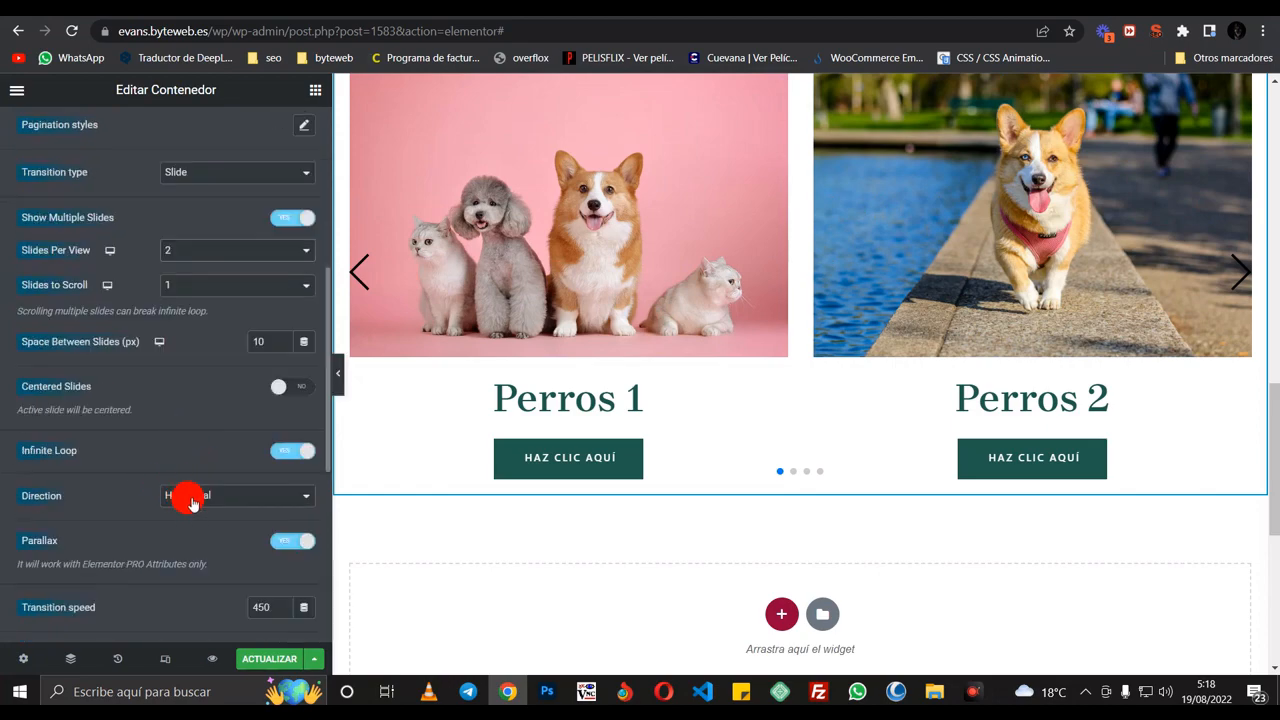
scroll(190, 500, "down", 1)
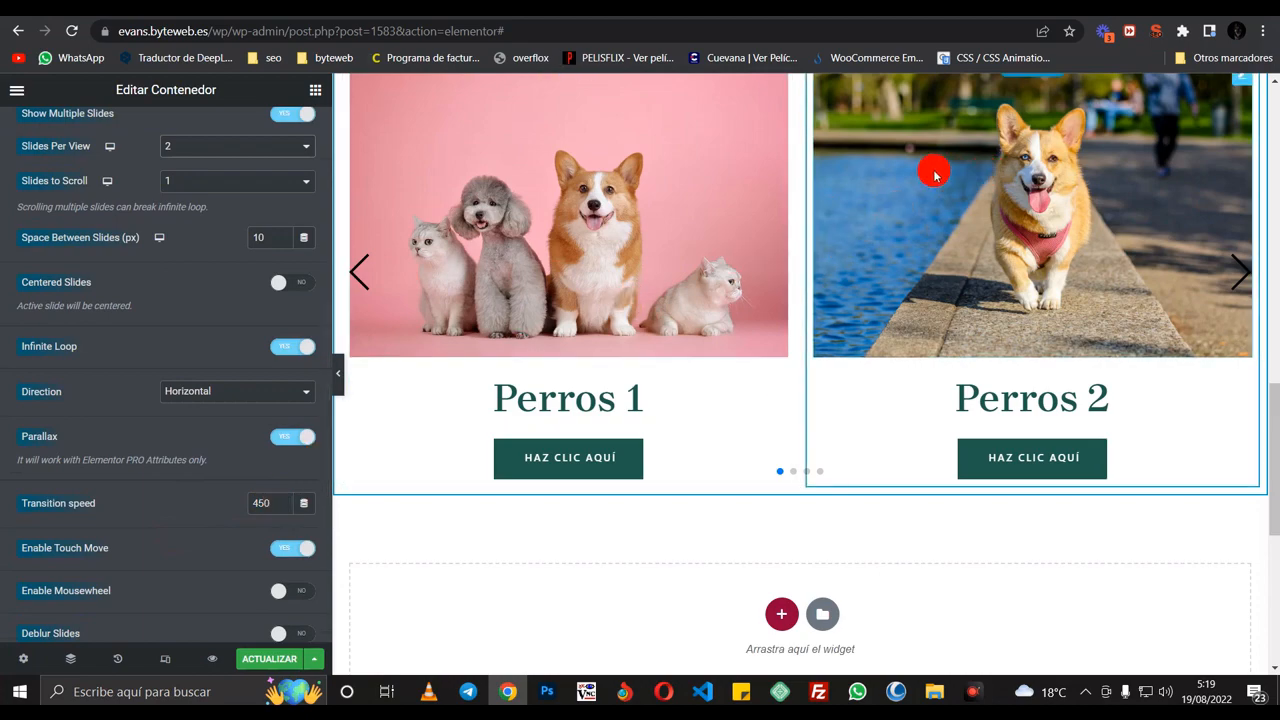
scroll(220, 423, "down", 2)
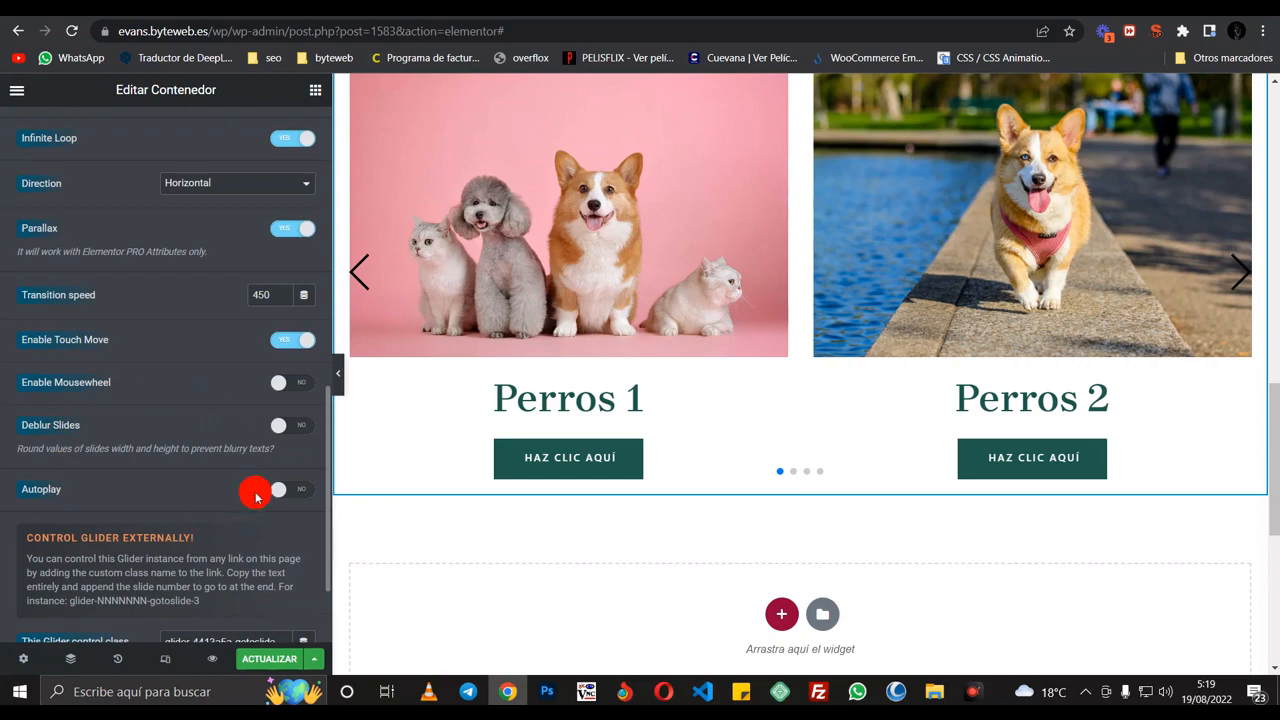
left_click(300, 492)
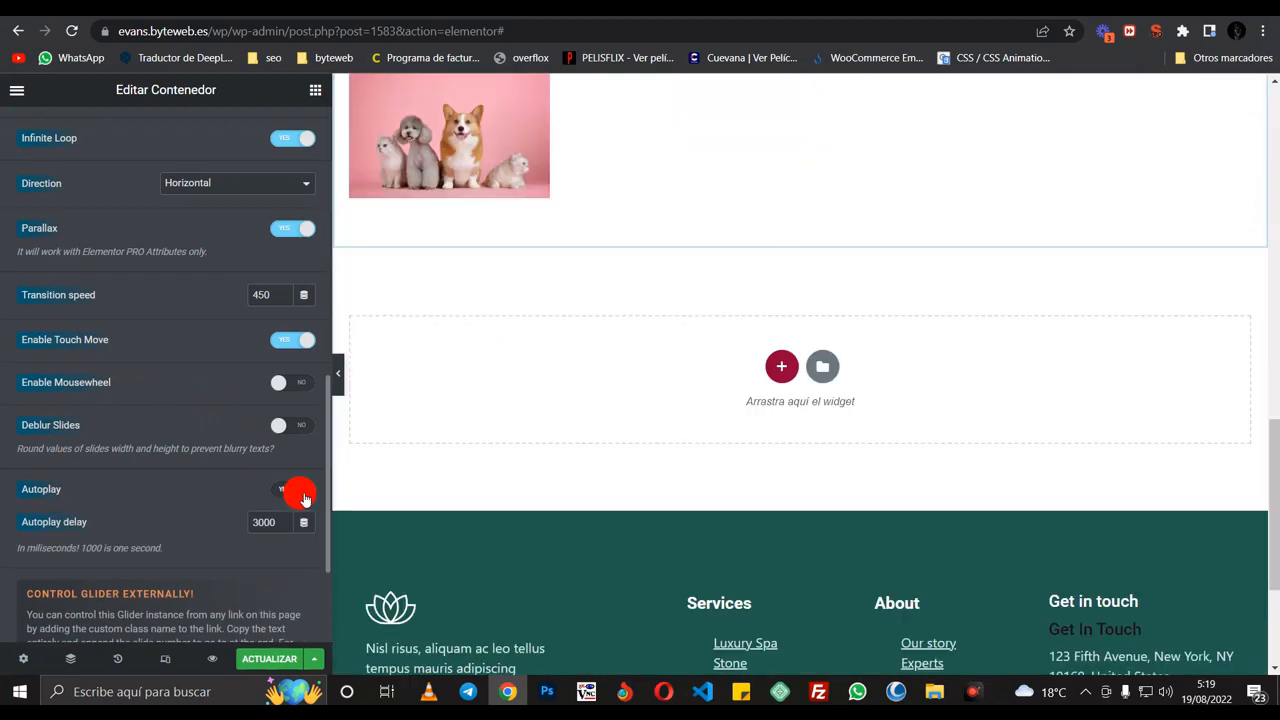
scroll(220, 430, "down", 2)
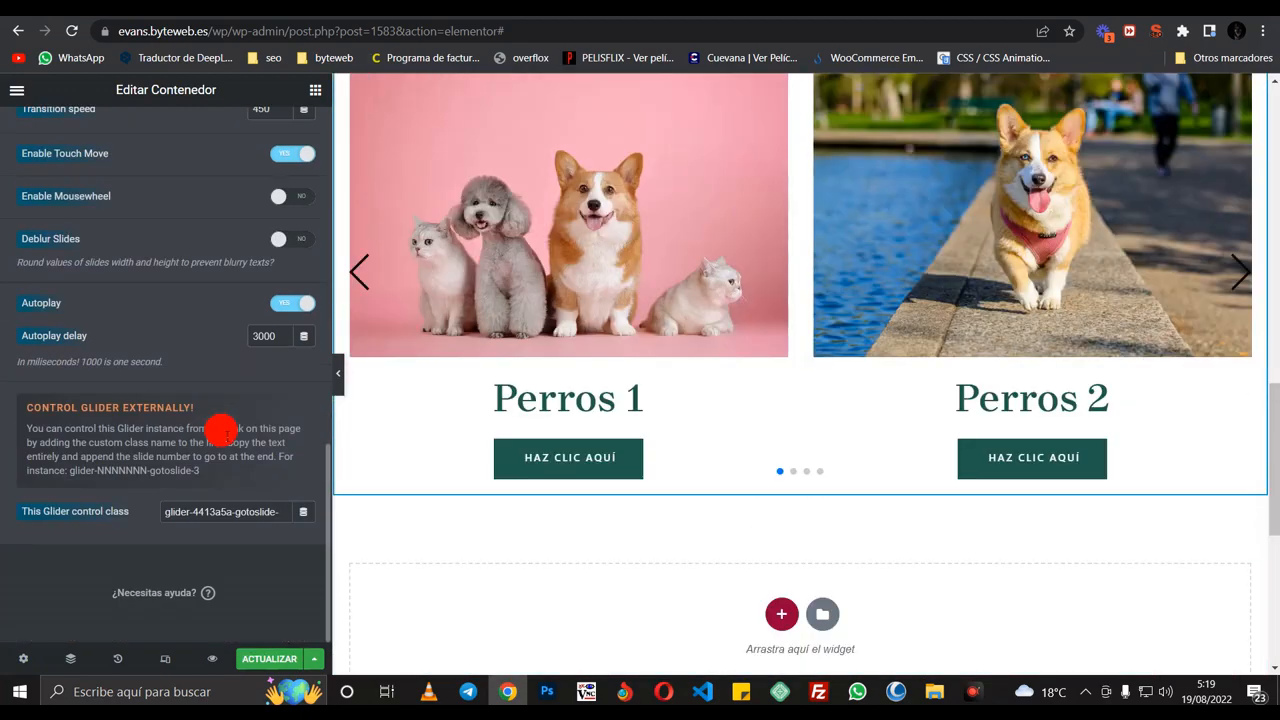
- Look over the Glider settings and update the page to save the dog card slider
scroll(220, 430, "up", 1)
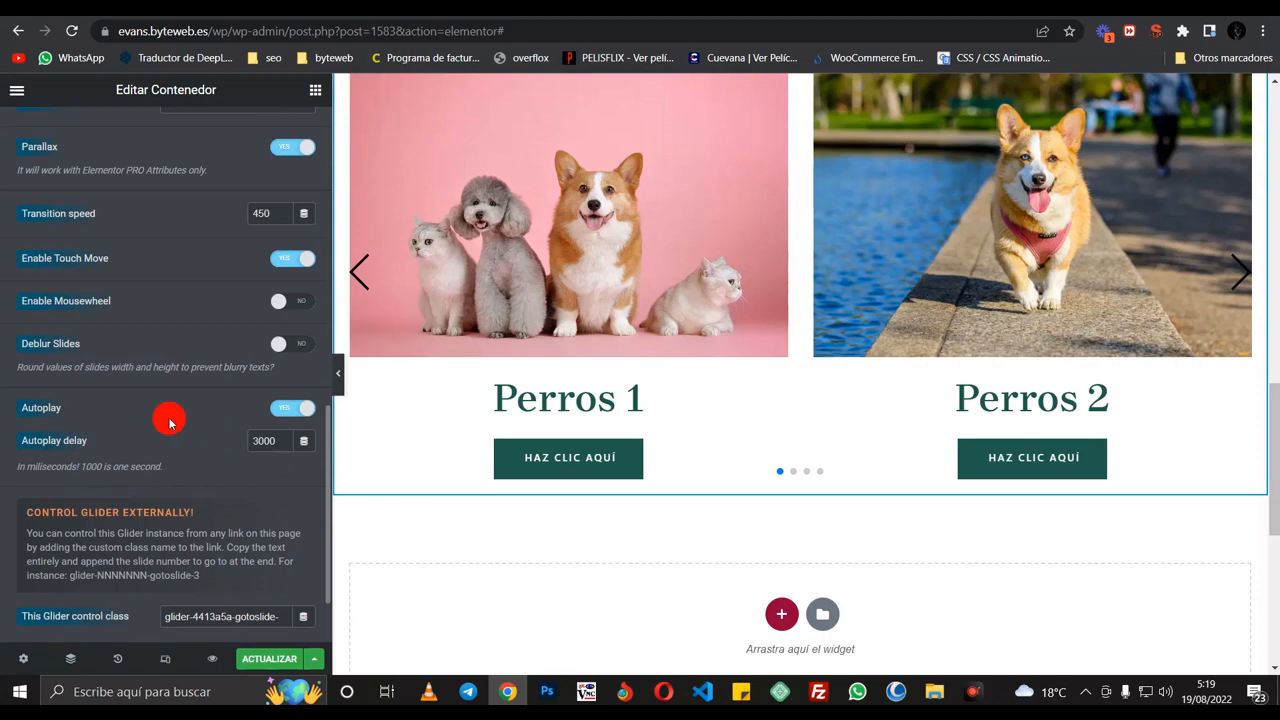
scroll(170, 423, "up", 1)
scroll(170, 425, "up", 3)
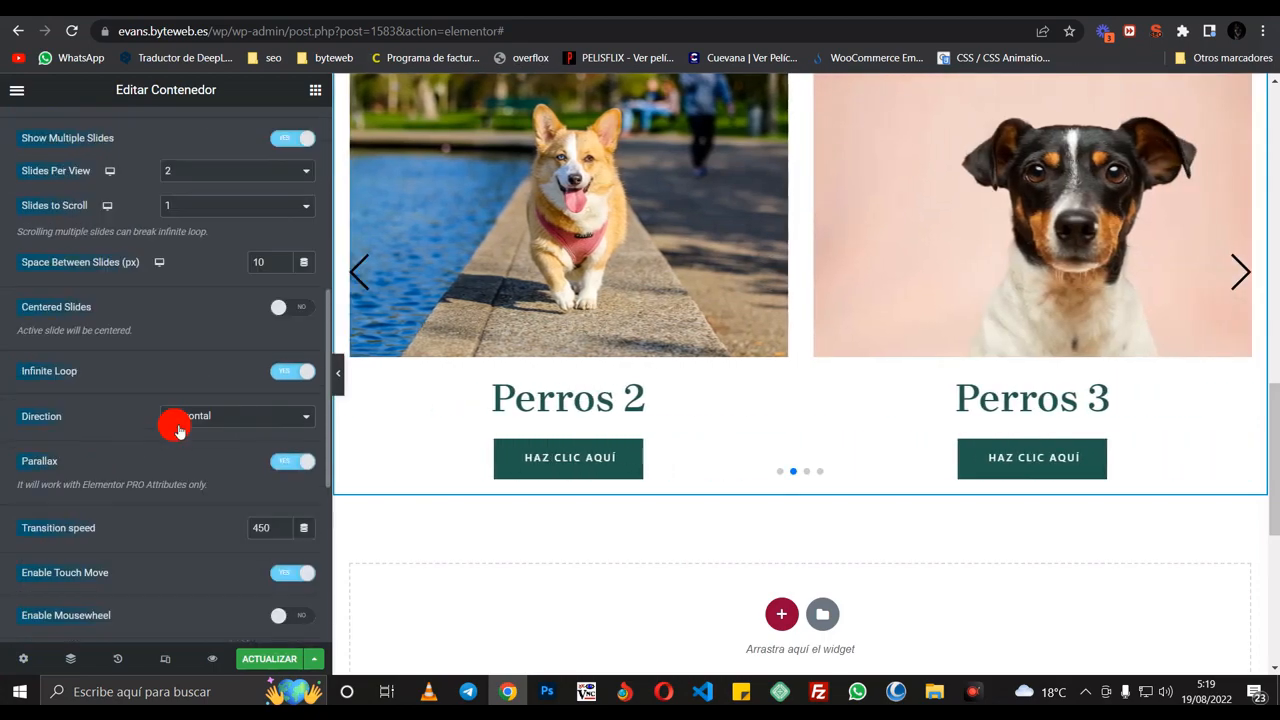
scroll(175, 430, "up", 3)
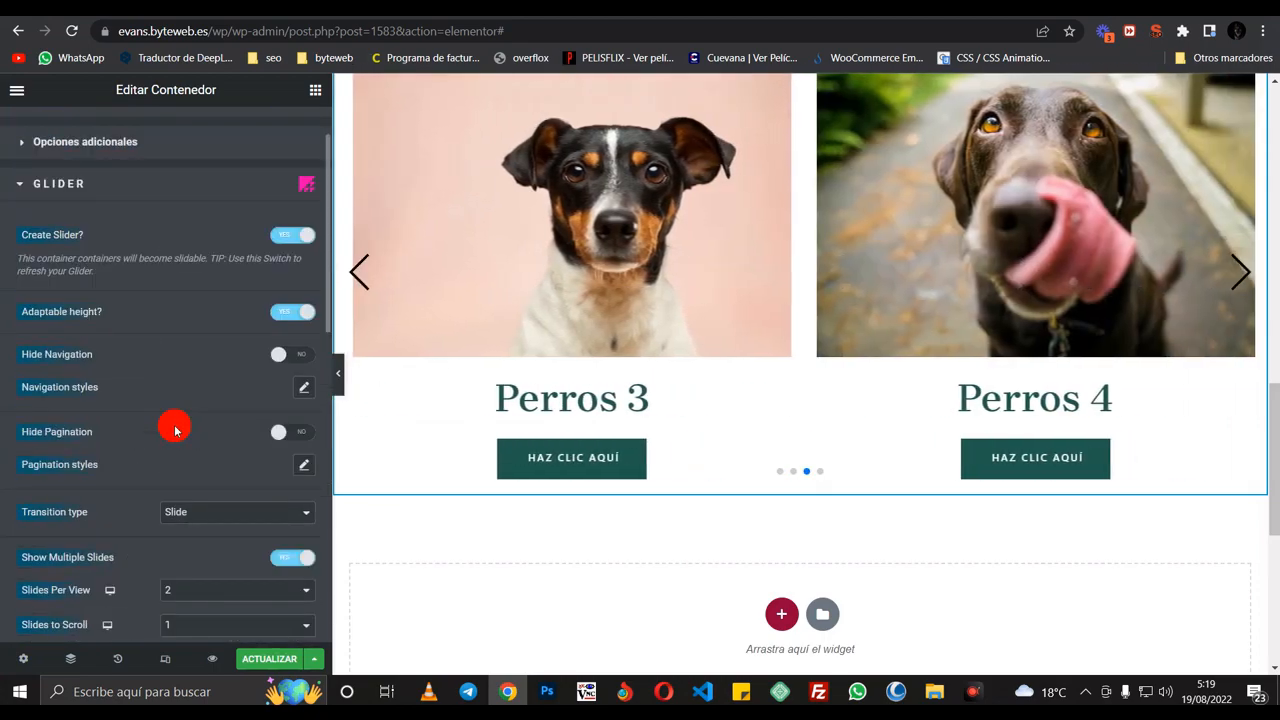
scroll(175, 430, "down", 1)
scroll(175, 428, "down", 2)
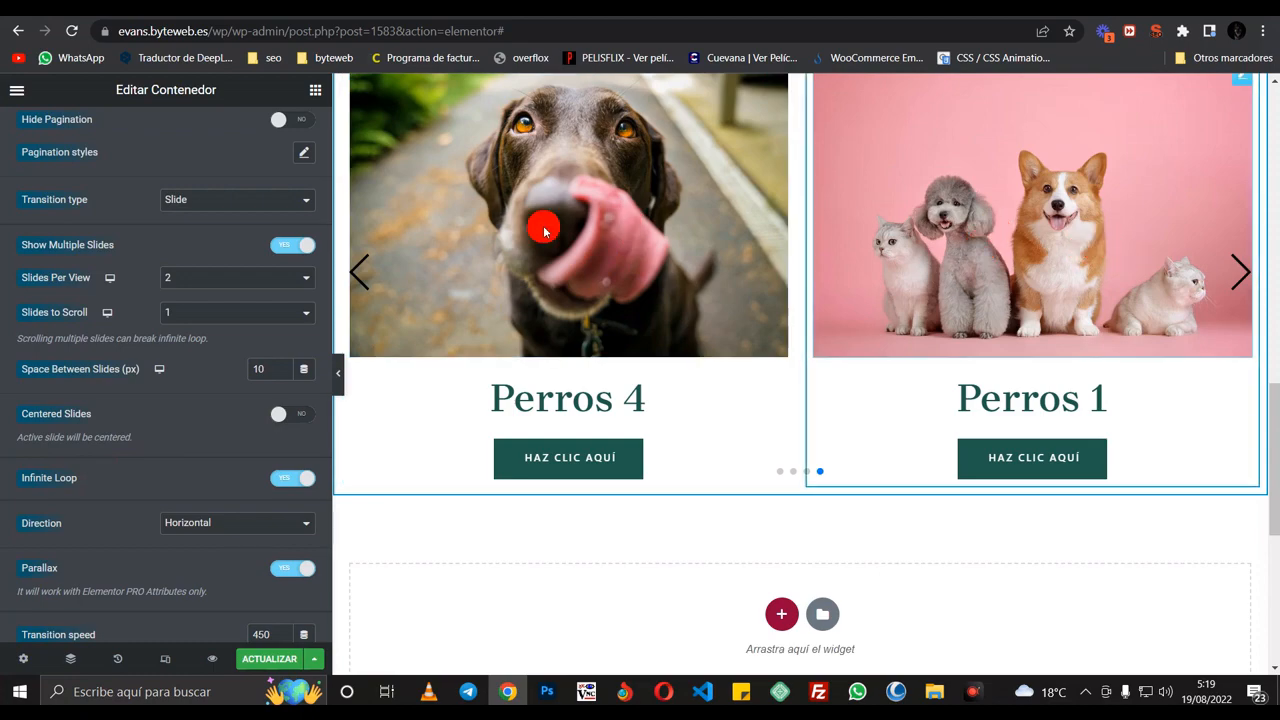
left_click(260, 663)
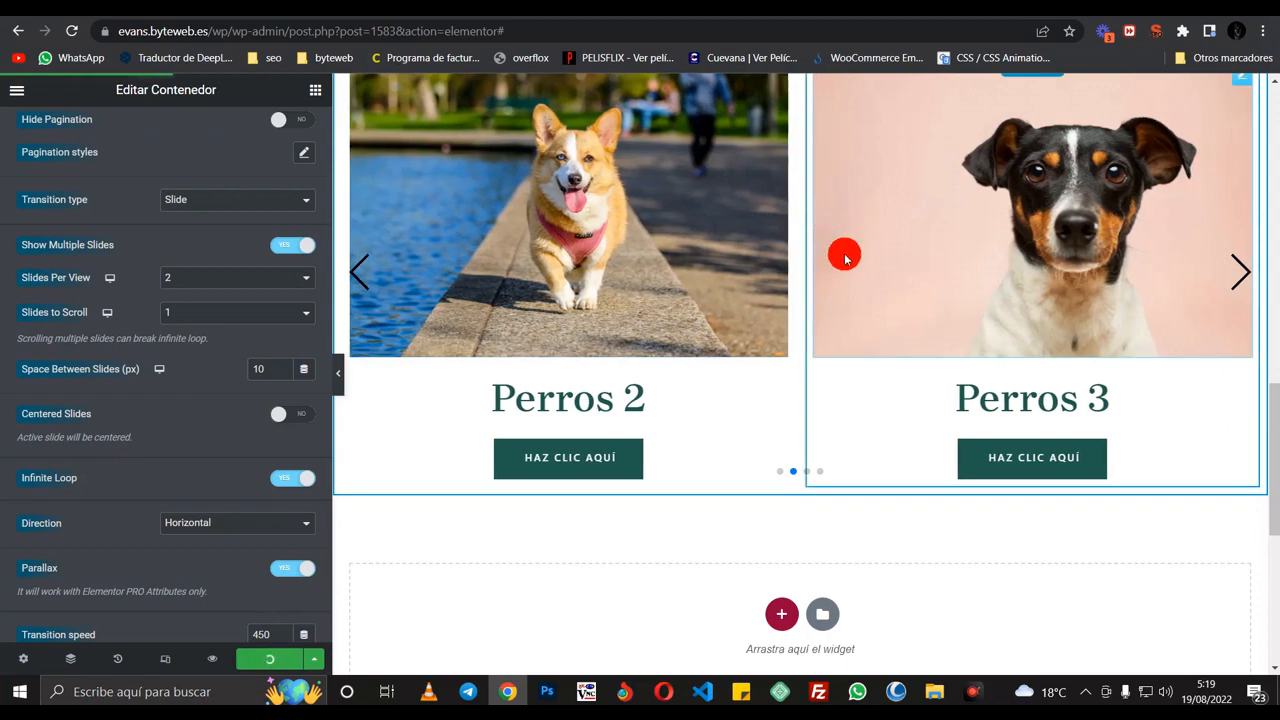
- Switch to the page preview, reload it and examine the dog card slider near the end of the page
left_click(947, 8)
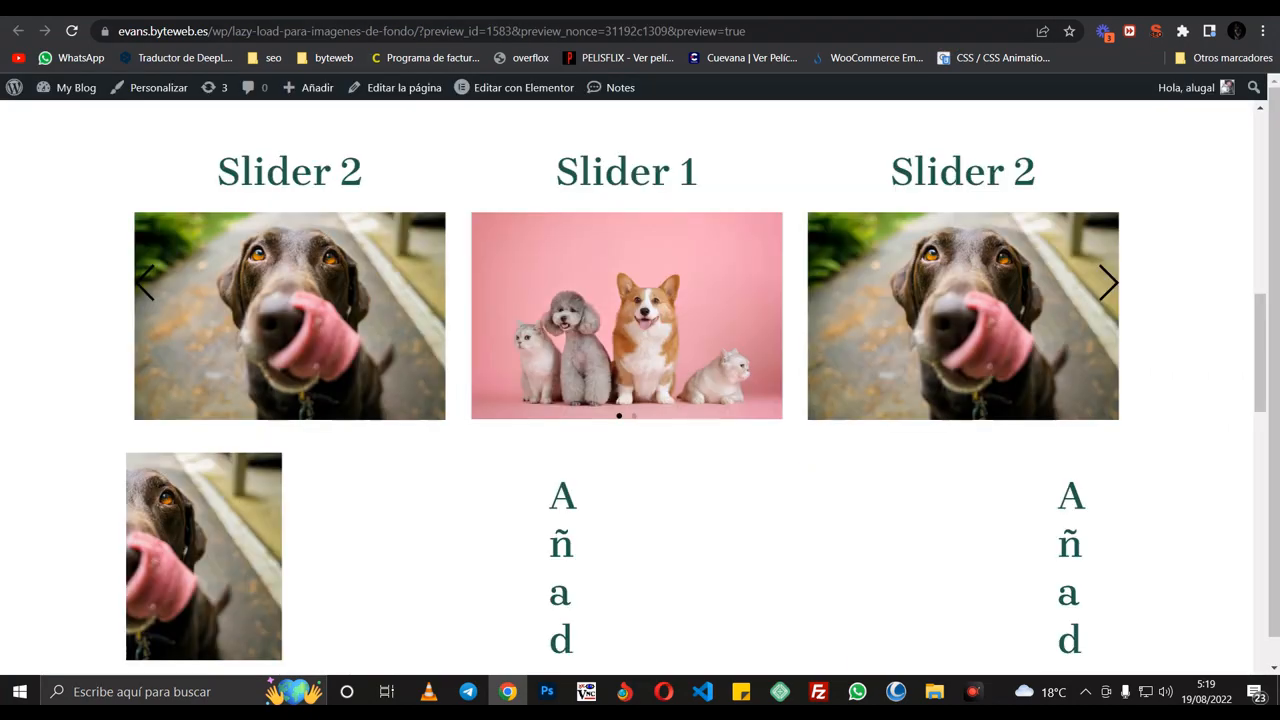
scroll(1160, 370, "down", 3)
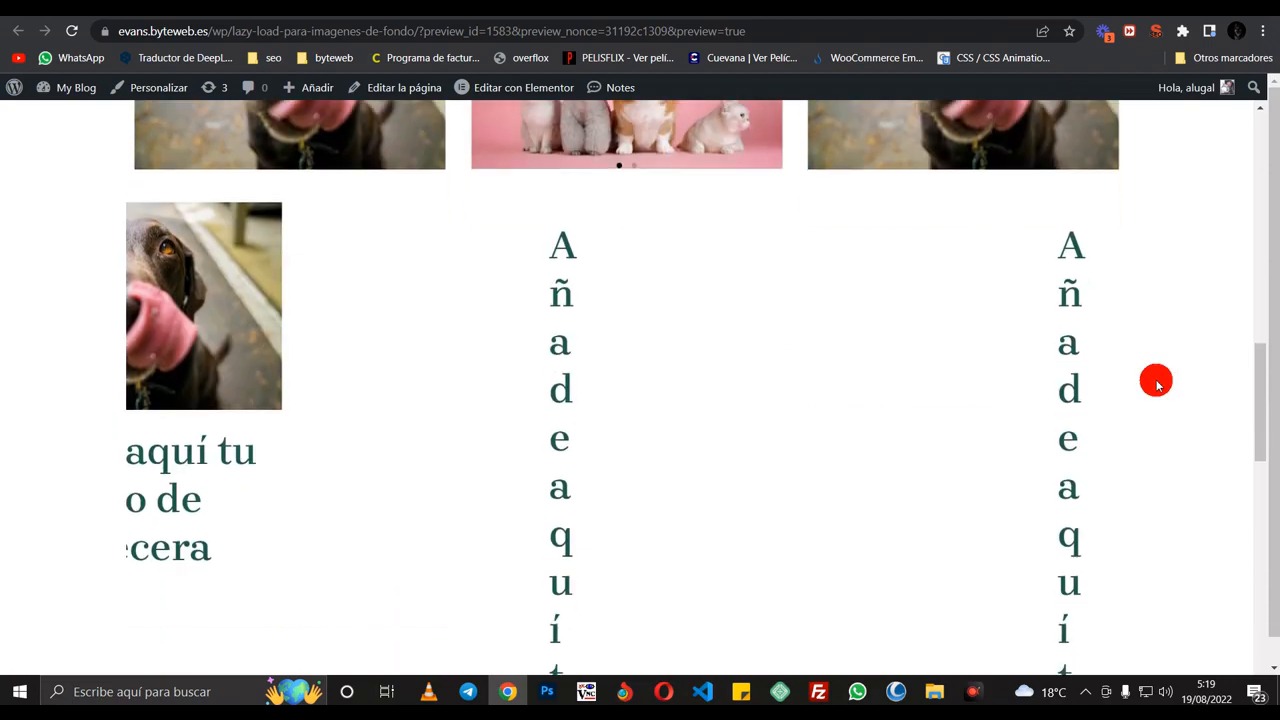
scroll(1156, 383, "up", 3)
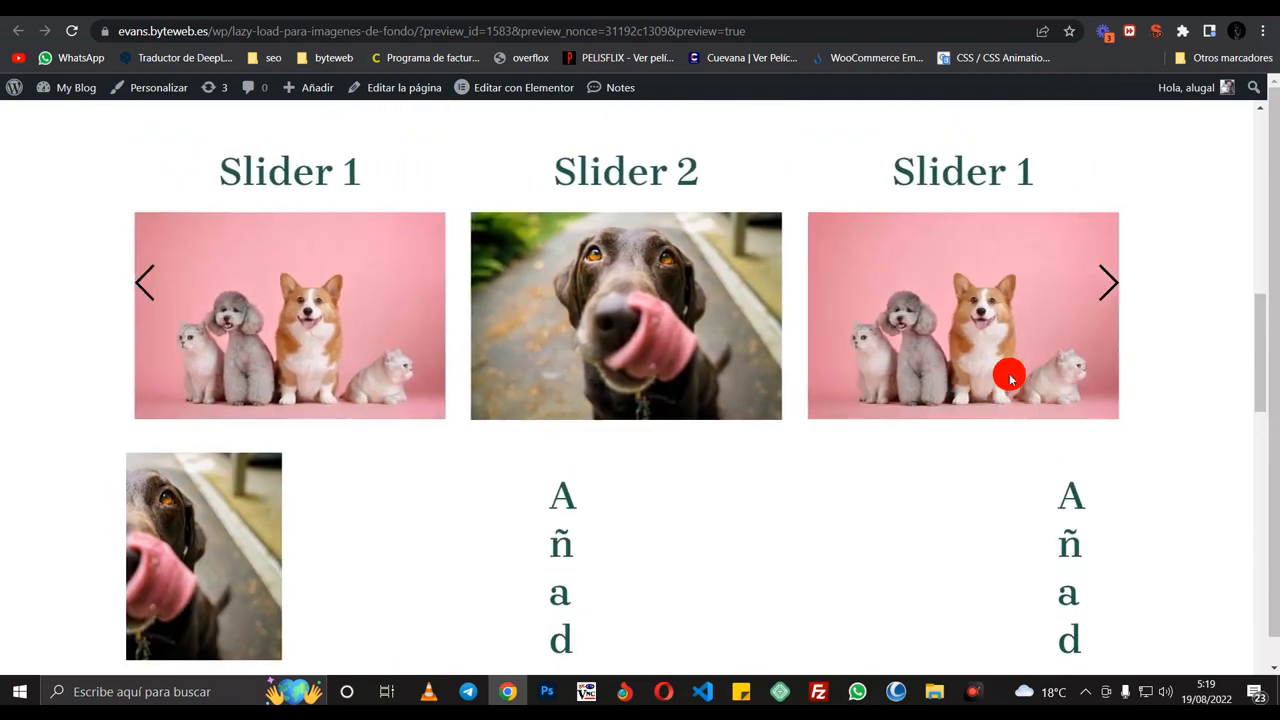
key("F5")
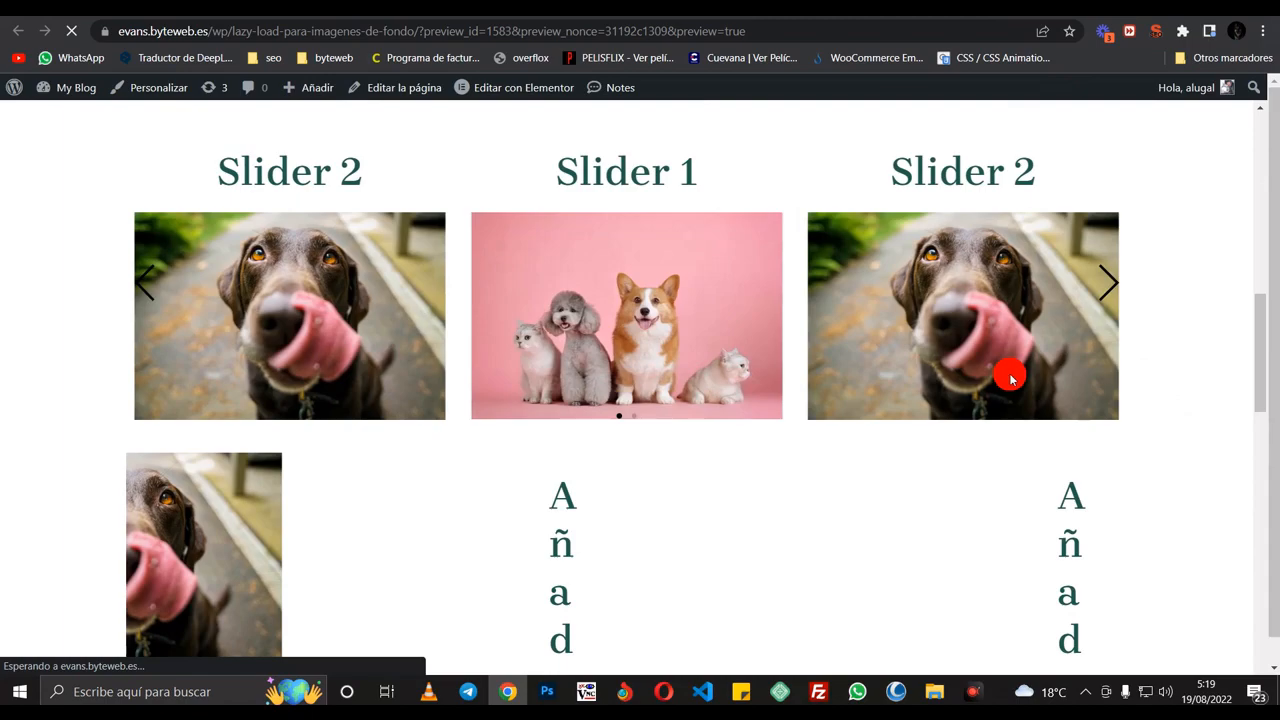
scroll(1015, 378, "down", 3)
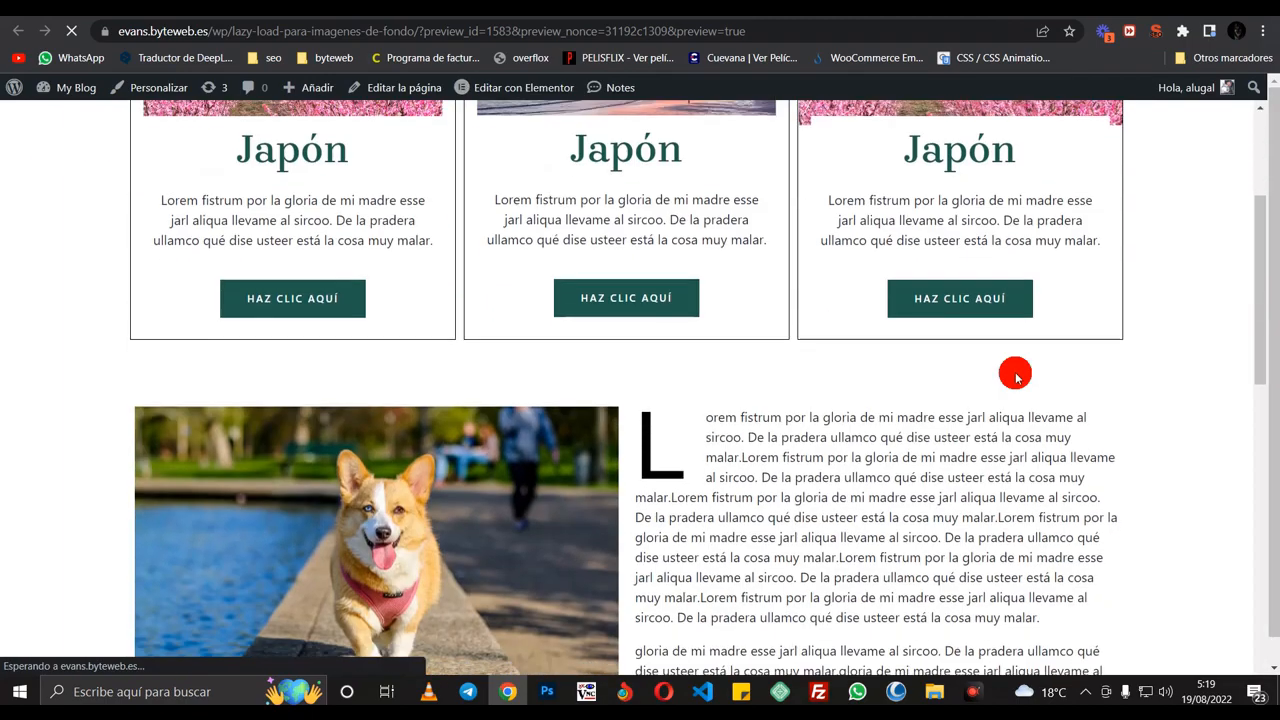
scroll(1015, 375, "down", 6)
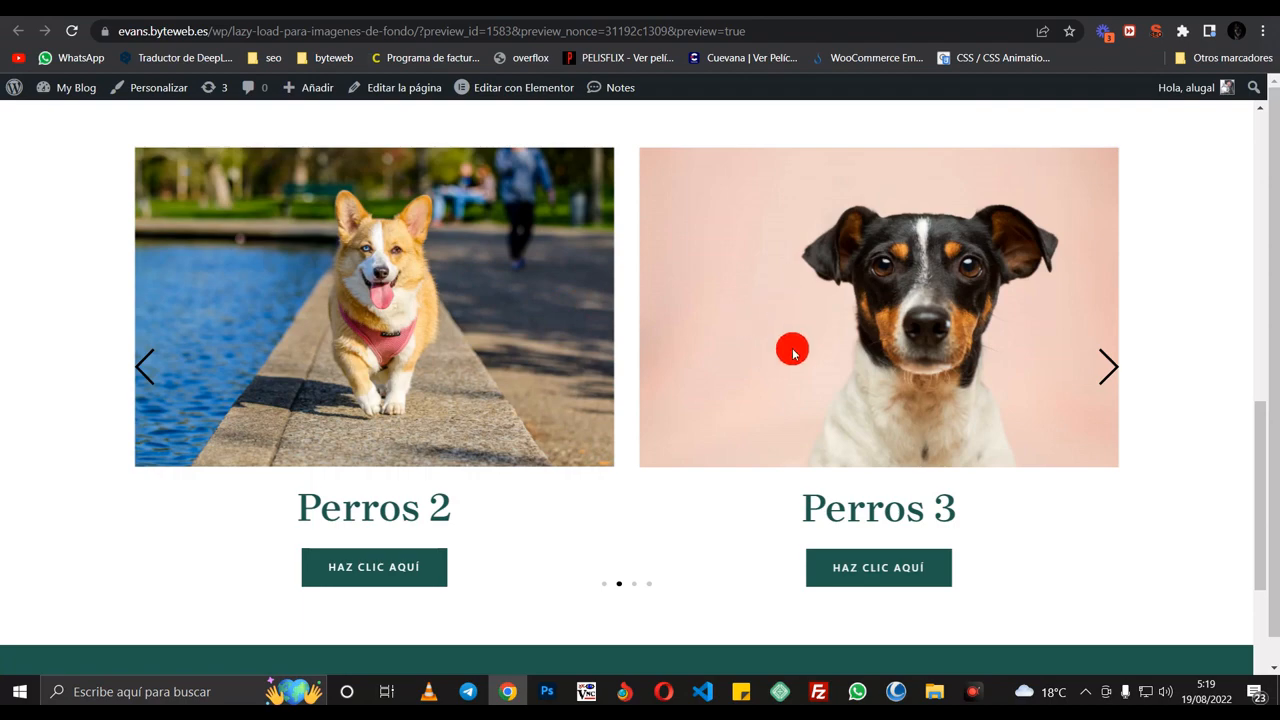
- Switch back to the Elementor editor with the dog card slider's Glider settings
left_click(730, 8)
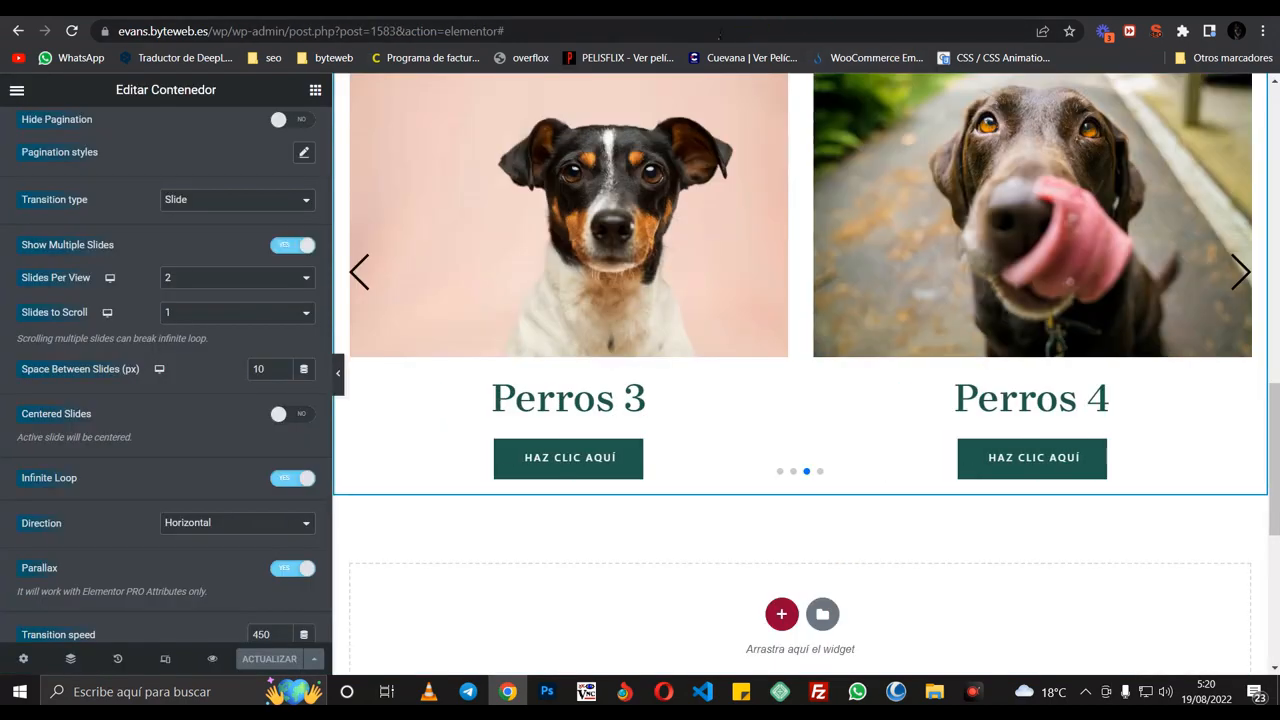
left_click(198, 282)
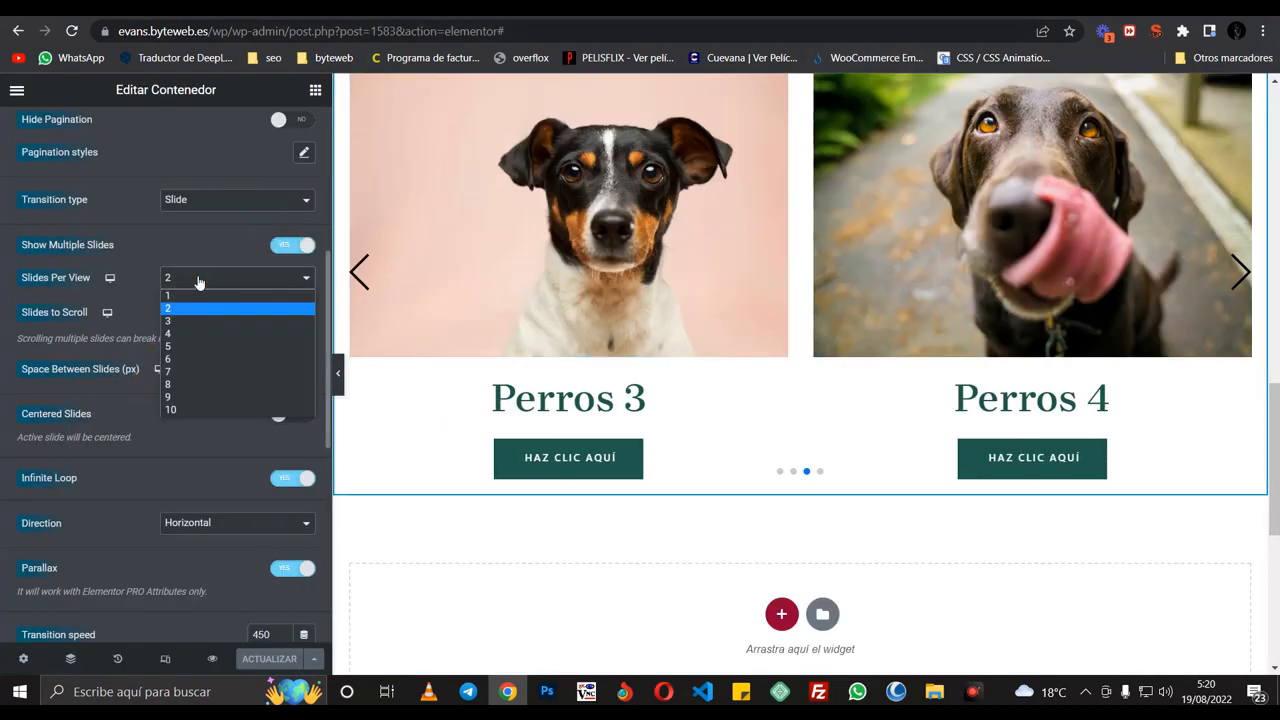
left_click(185, 321)
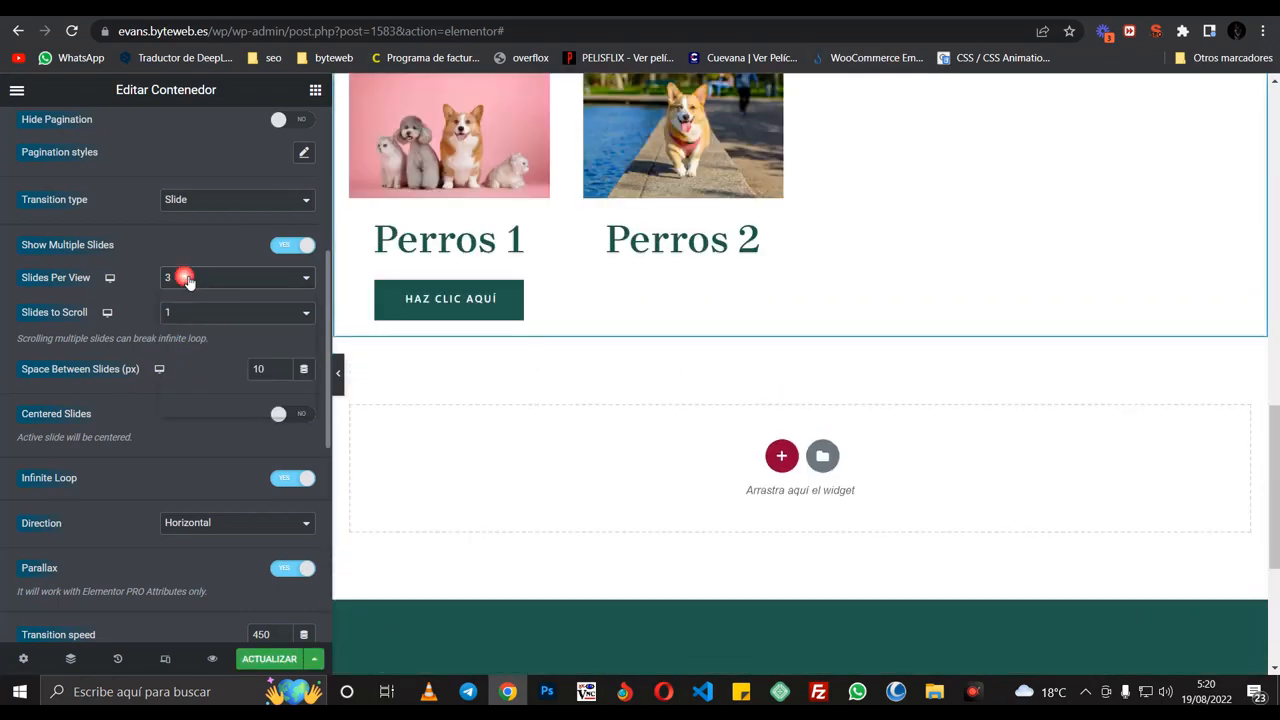
left_click(190, 284)
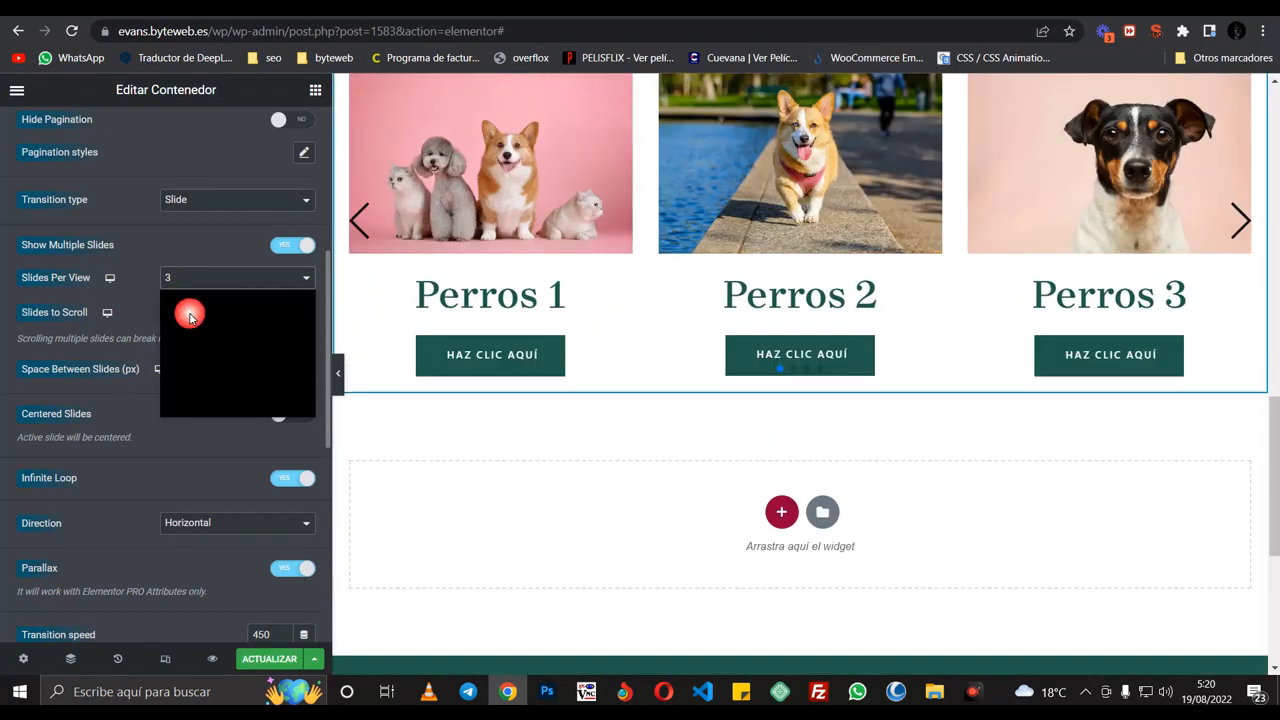
left_click(194, 316)
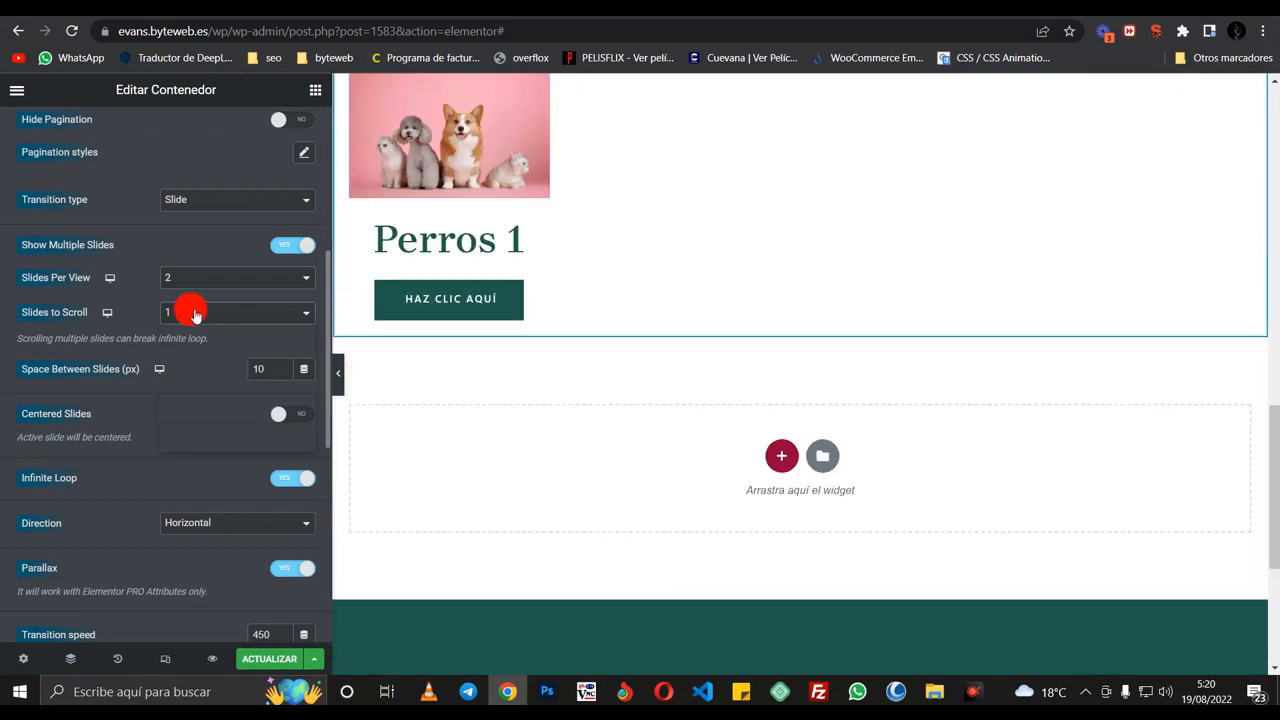
- Set the dog card slider's Slides to Scroll to 2 and update the page
left_click(196, 315)
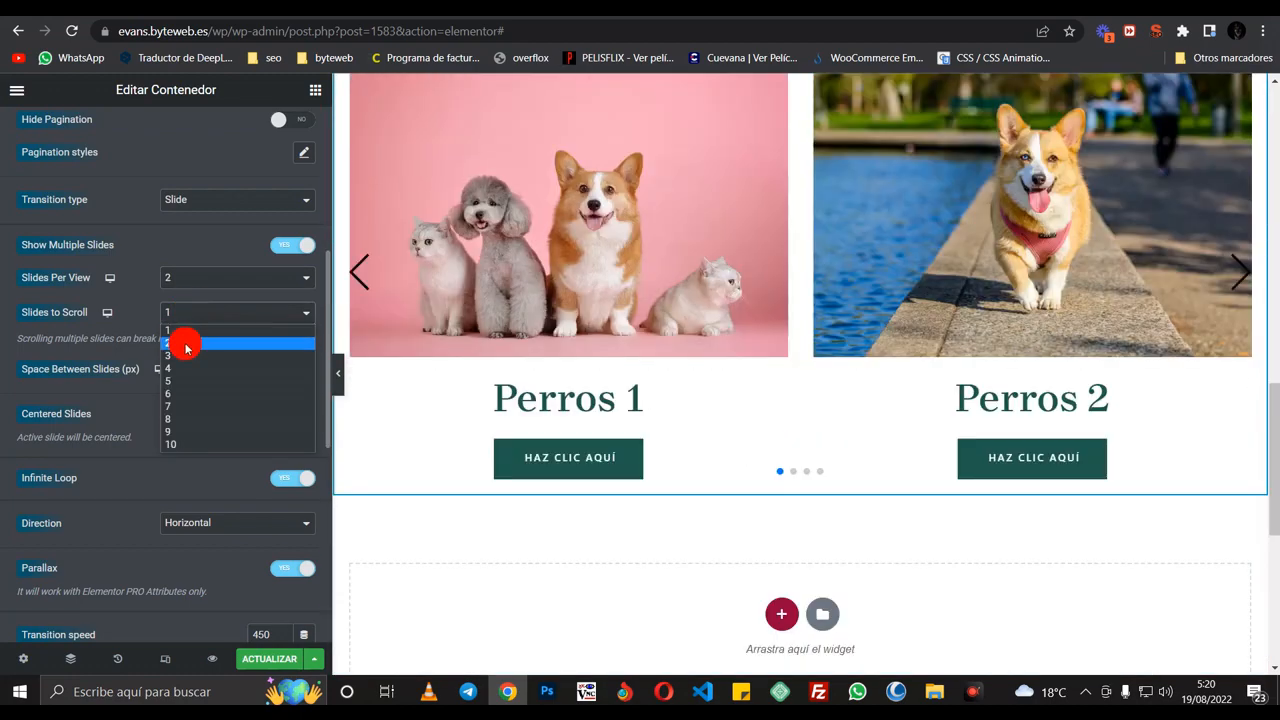
left_click(186, 345)
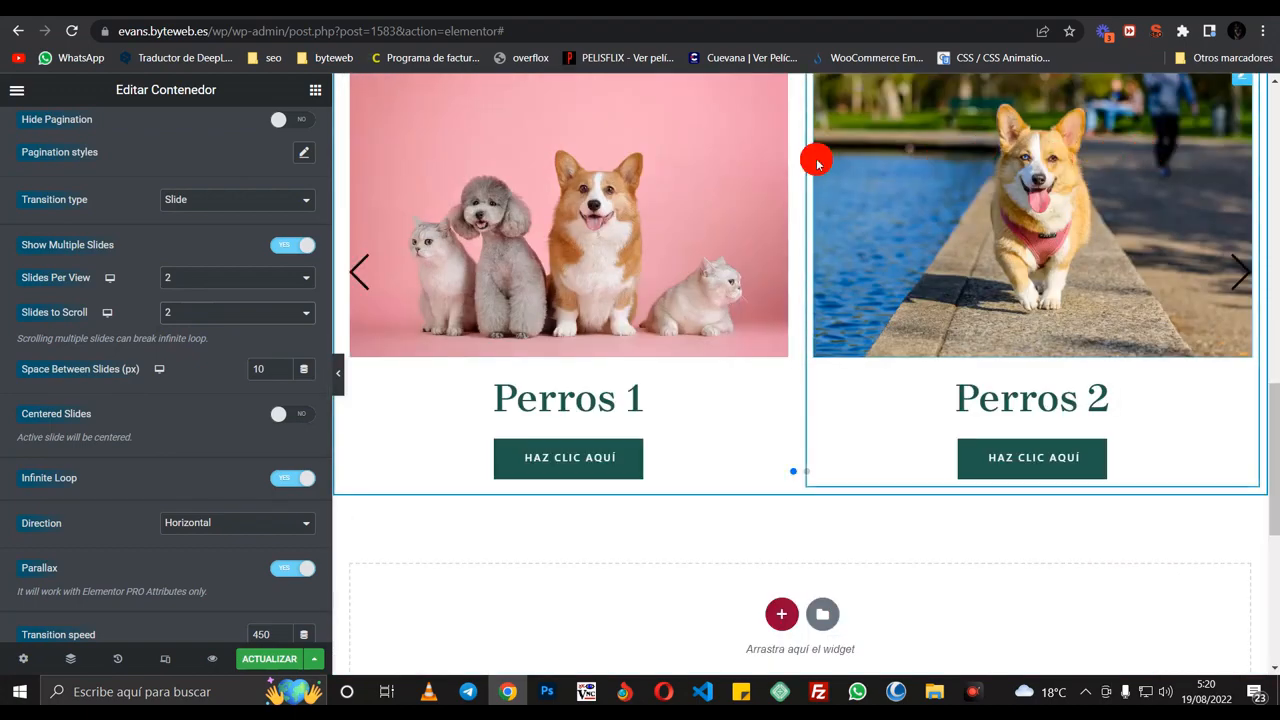
left_click(270, 665)
- Switch to the page preview, reload it and check how the dog card slider advances with two slides per scroll
left_click(805, 8)
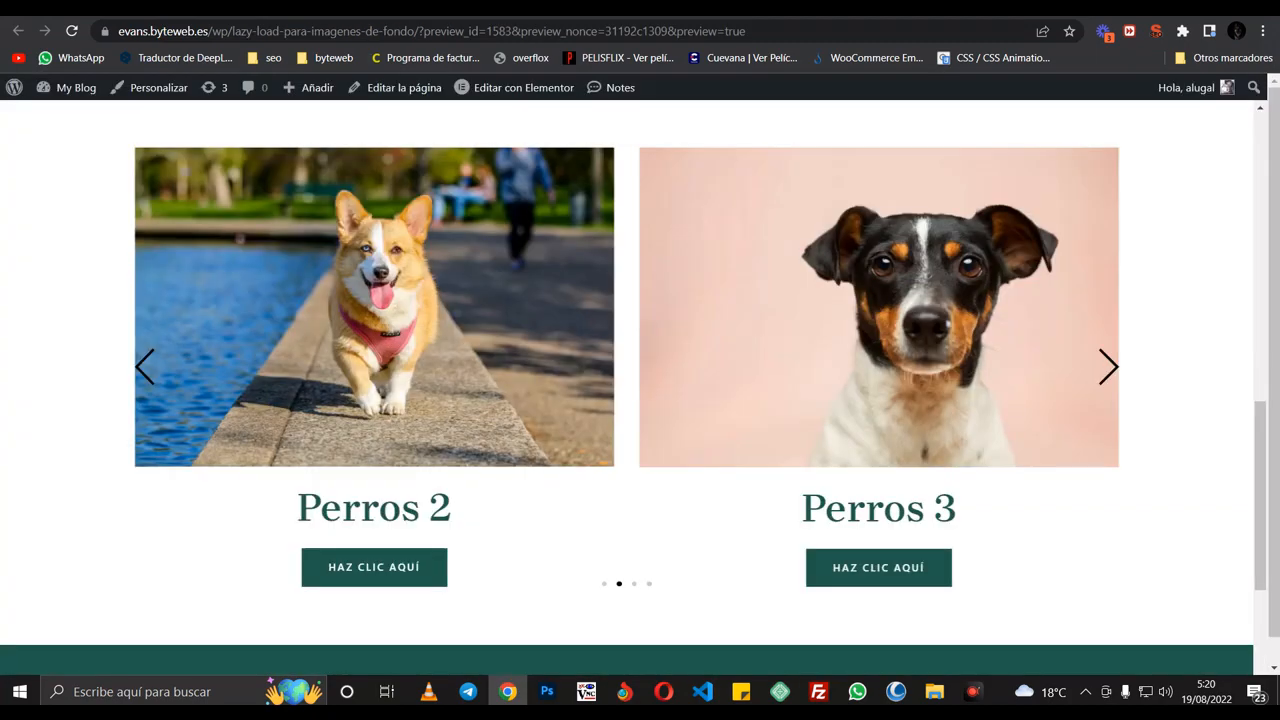
left_click(72, 32)
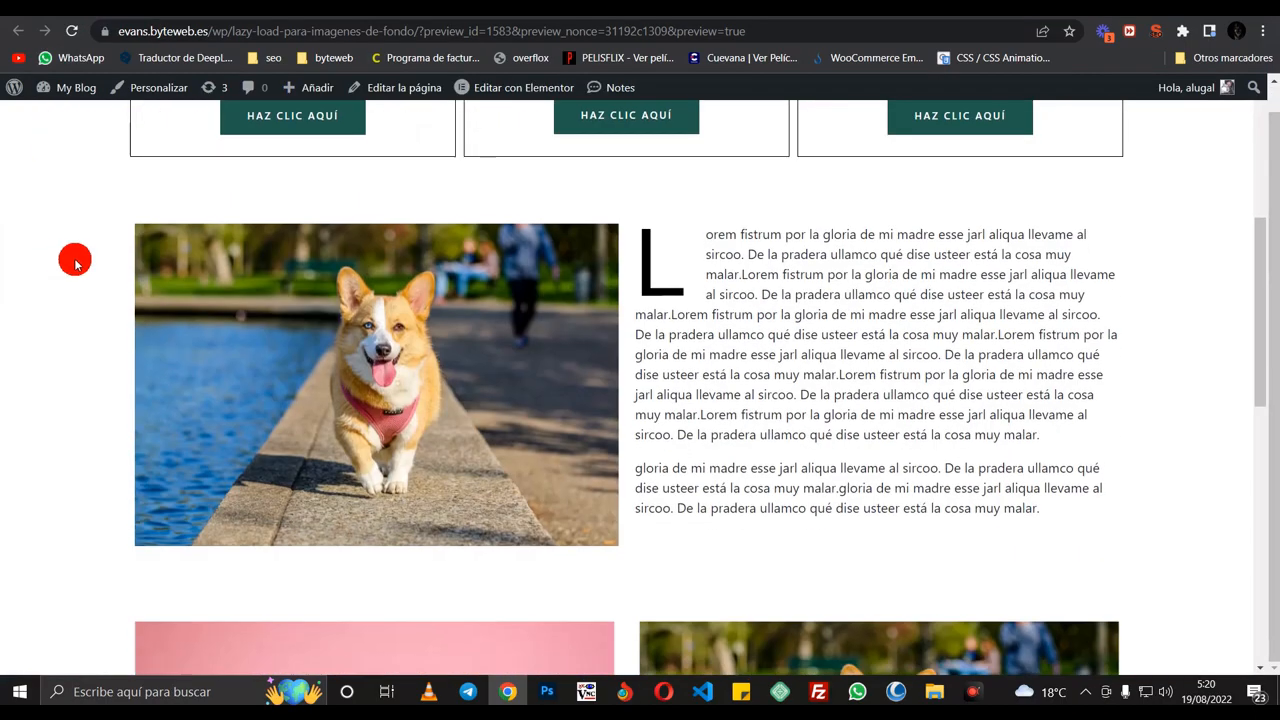
scroll(75, 260, "down", 8)
scroll(83, 263, "up", 3)
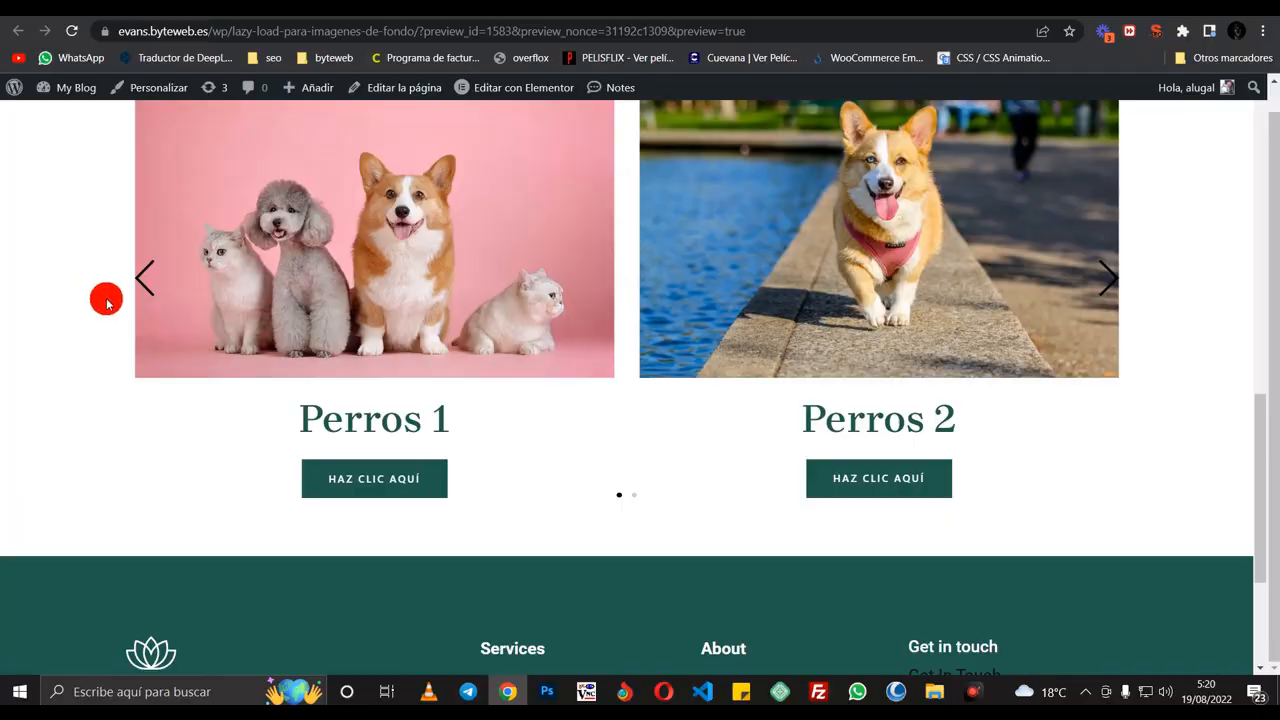
scroll(157, 440, "up", 2)
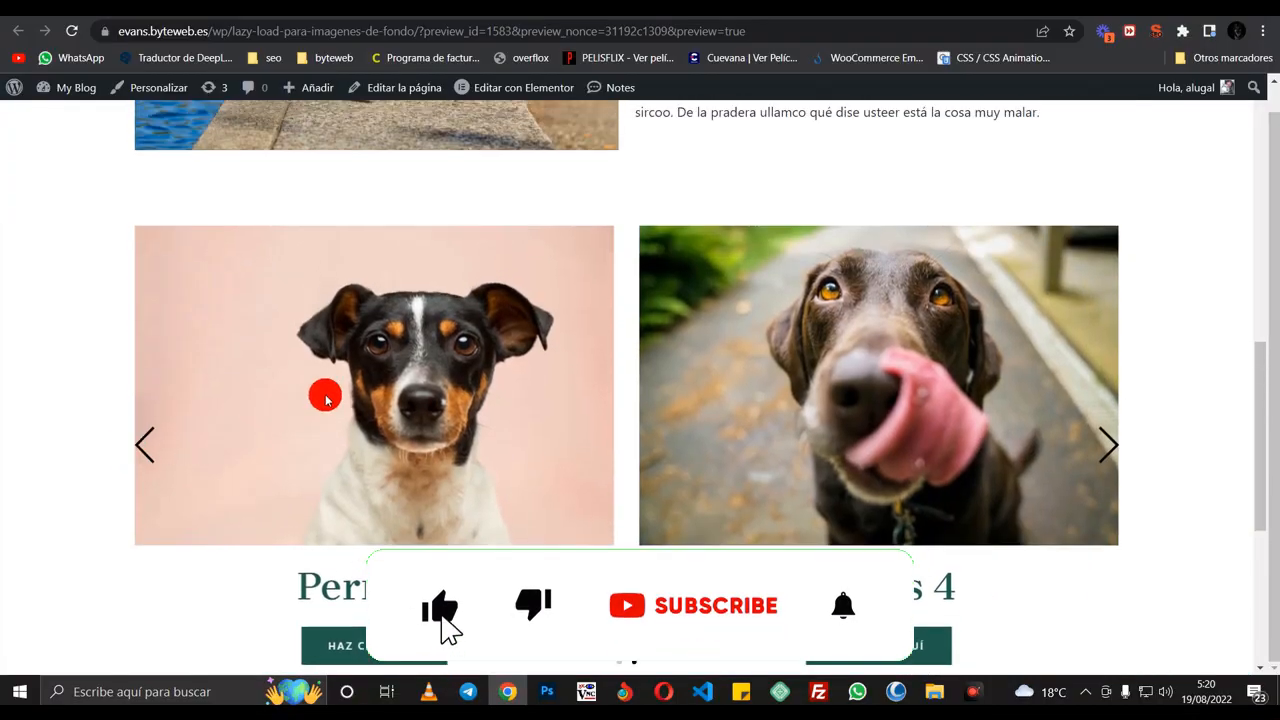